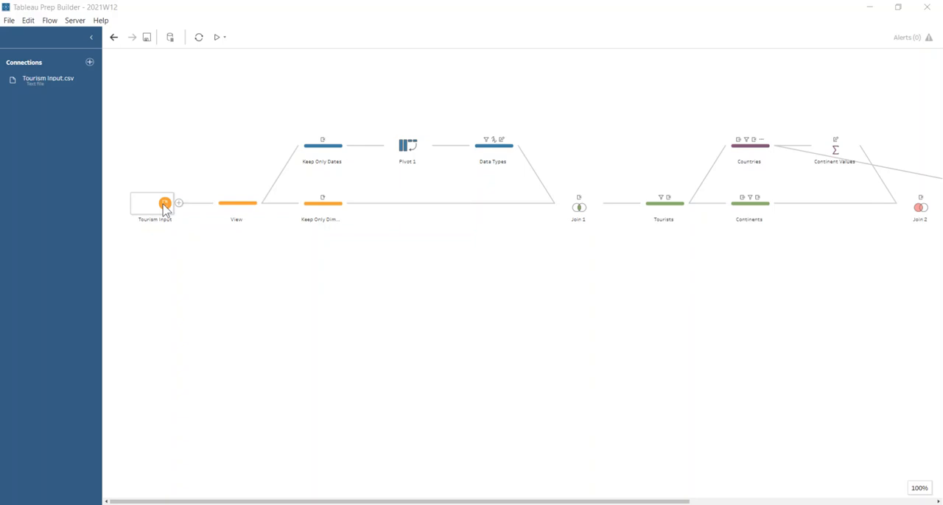
# - Examine the View step's fields and rows in the data grid, list and profile views
pyautogui.click(242, 204)
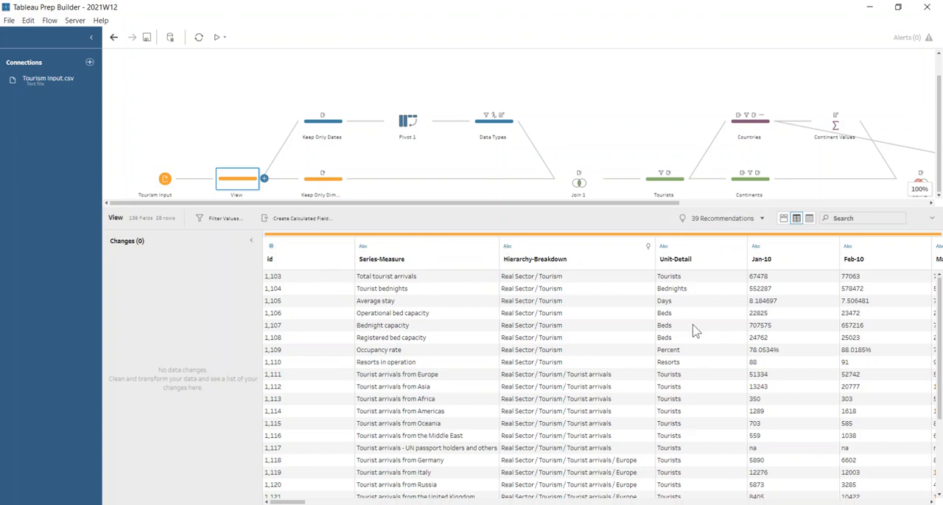
pyautogui.moveTo(297, 502)
pyautogui.mouseDown()
pyautogui.moveTo(930, 502)
pyautogui.moveTo(278, 502)
pyautogui.mouseUp()
pyautogui.click(810, 221)
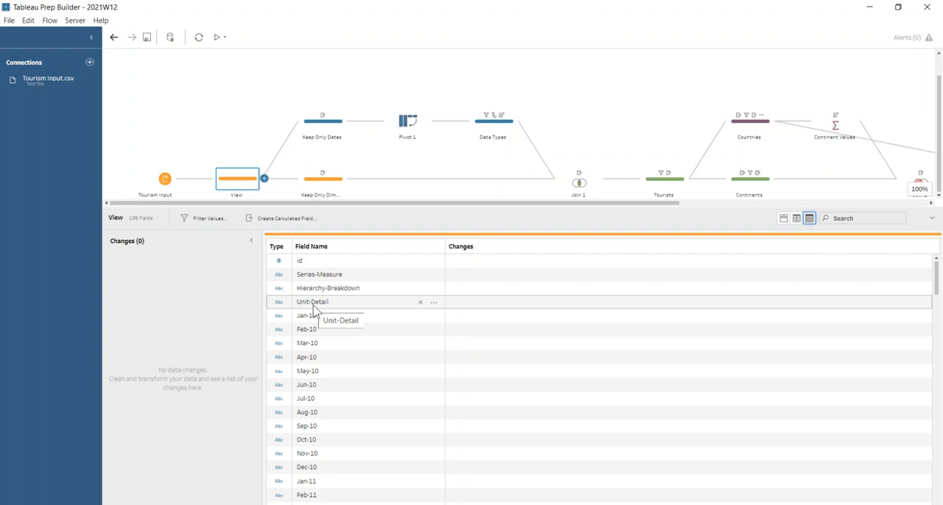
pyautogui.click(783, 218)
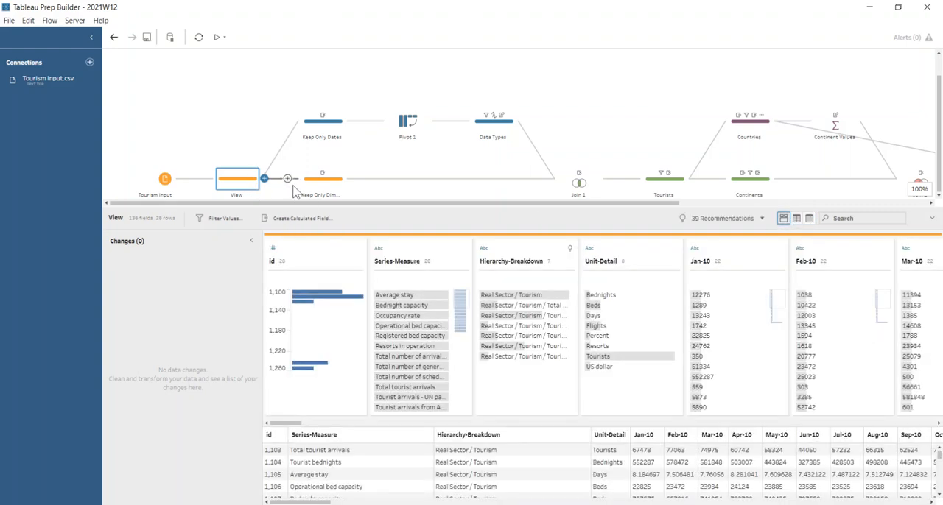
# - Inspect the fields kept by the Keep Only Dates step, including where the id field is used in the flow
pyautogui.click(310, 132)
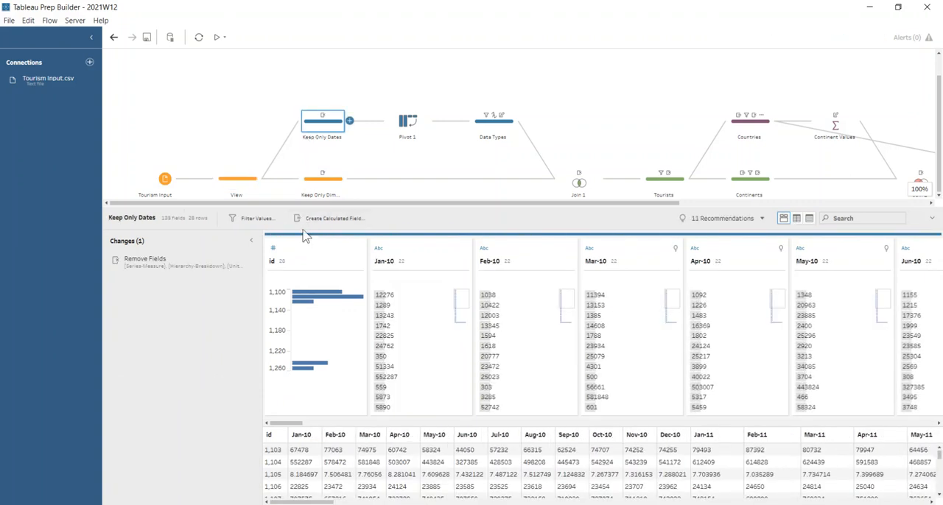
pyautogui.click(304, 256)
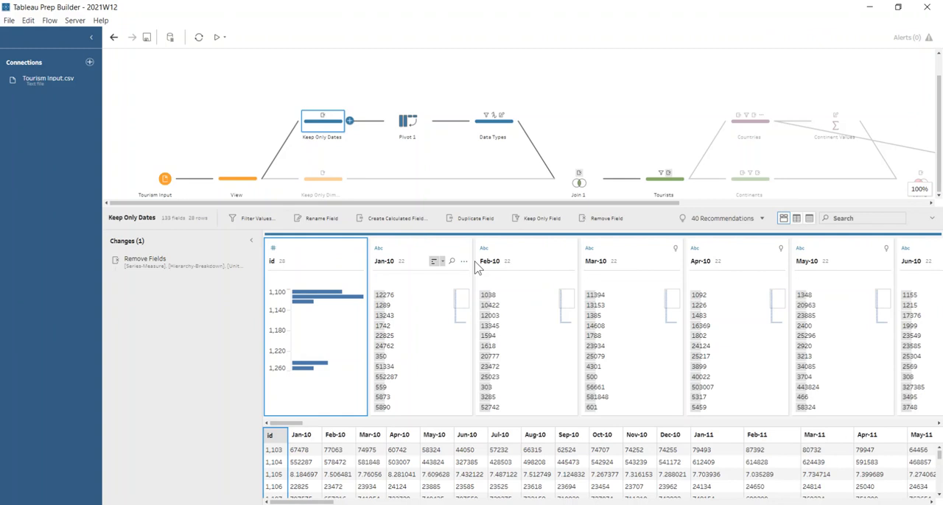
pyautogui.click(288, 257)
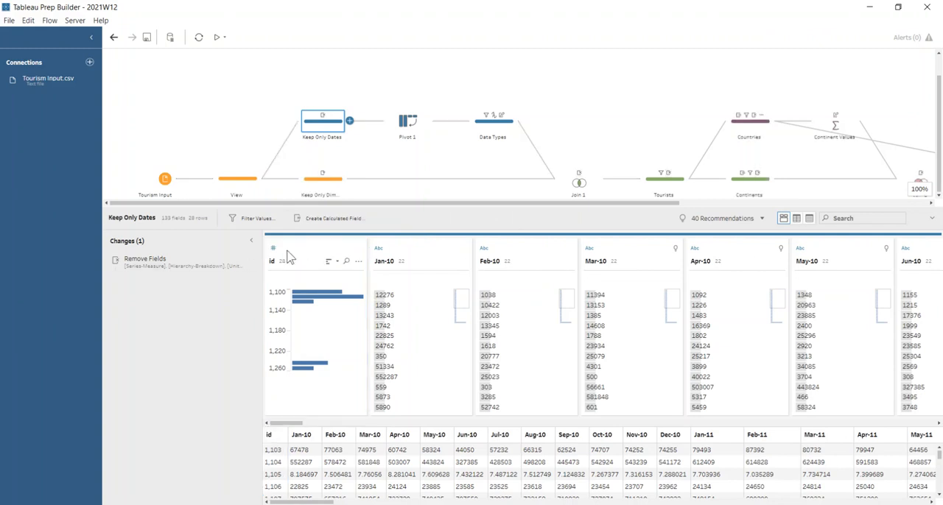
# - Review the Pivot 1 step's columns-to-rows setup, checking the wildcard pattern for the pivoted values and the unpivoted id field
pyautogui.click(414, 130)
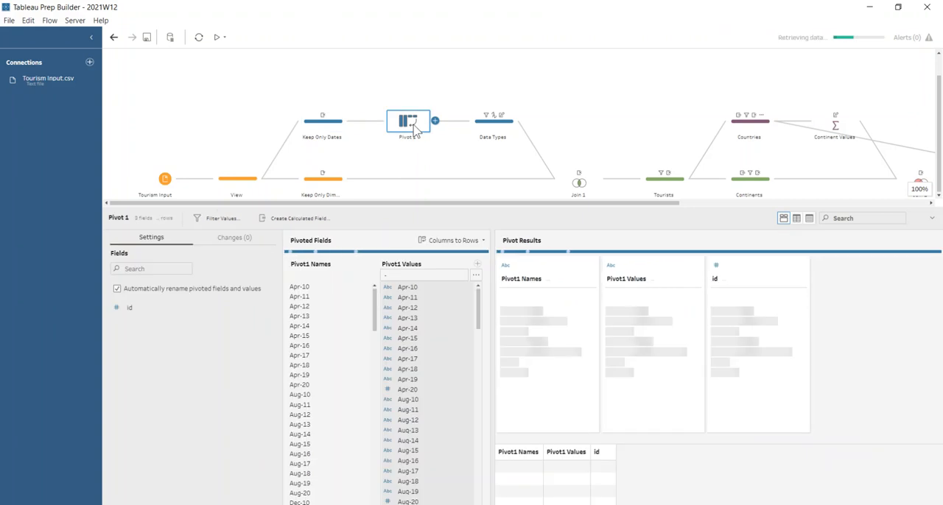
pyautogui.click(392, 267)
pyautogui.write('-')
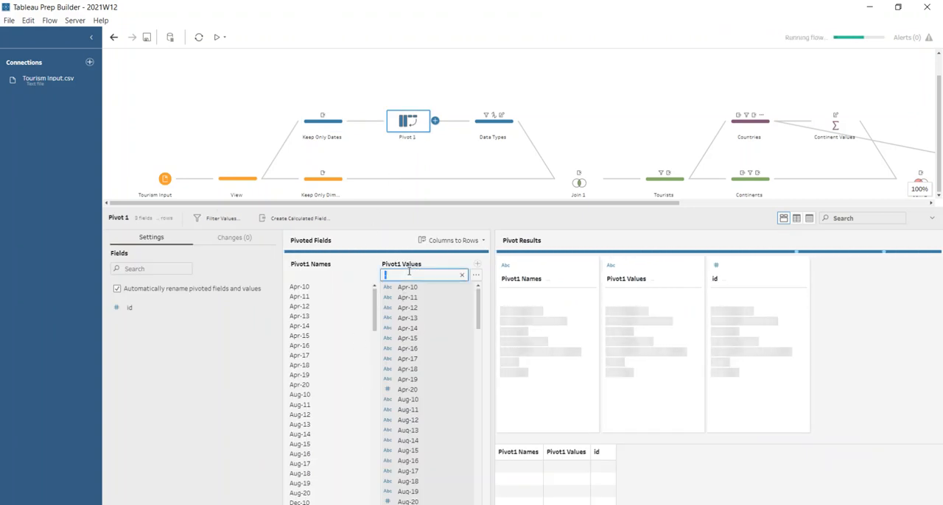
pyautogui.click(167, 312)
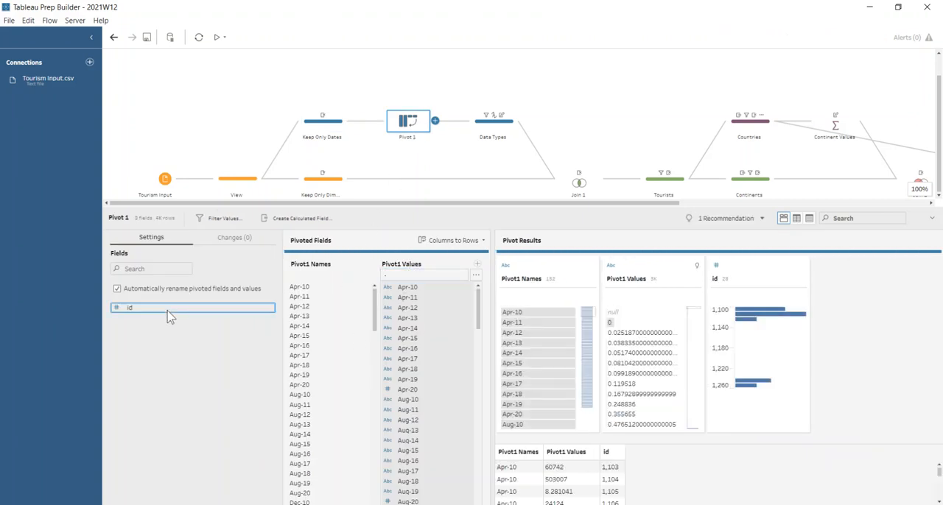
# - Compare the outputs of the Data Types and Keep Only Dimensions steps with the Join 1 step that combines them on id
pyautogui.click(485, 128)
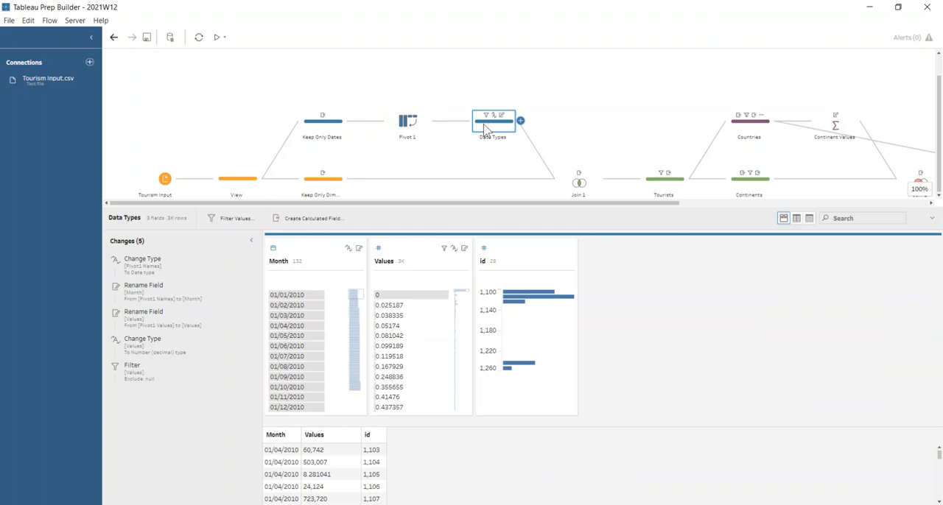
pyautogui.click(330, 189)
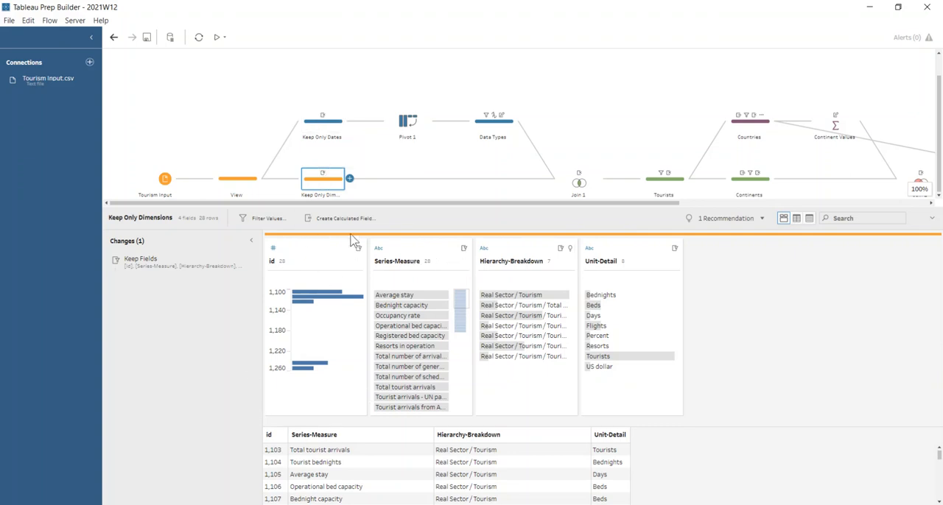
pyautogui.click(582, 182)
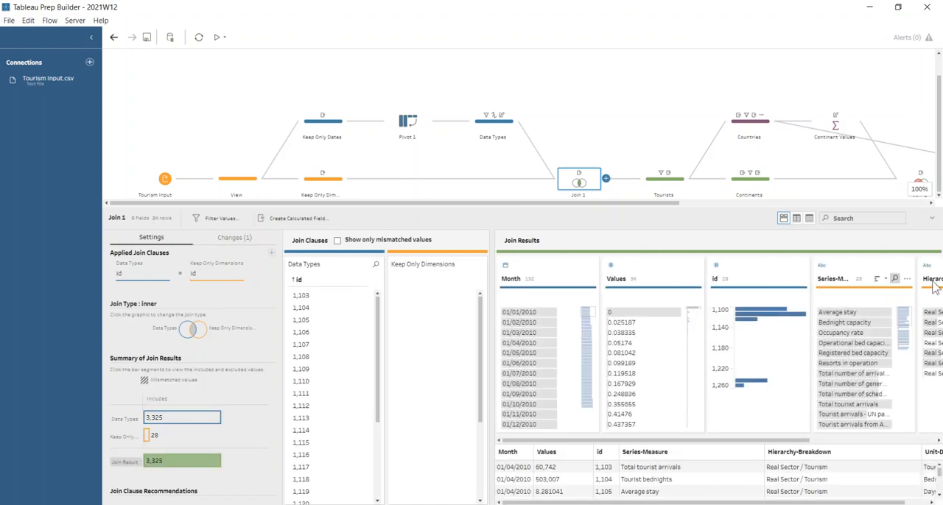
# - Review how the Data Types step converts Pivot1 Names from the Pivot 1 output to Date, including the Month field's data type options
pyautogui.click(501, 134)
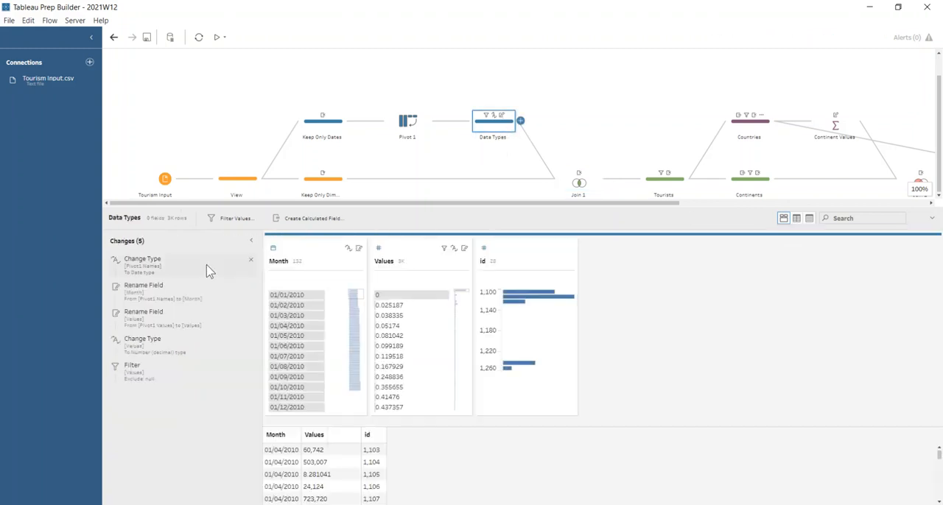
pyautogui.click(174, 263)
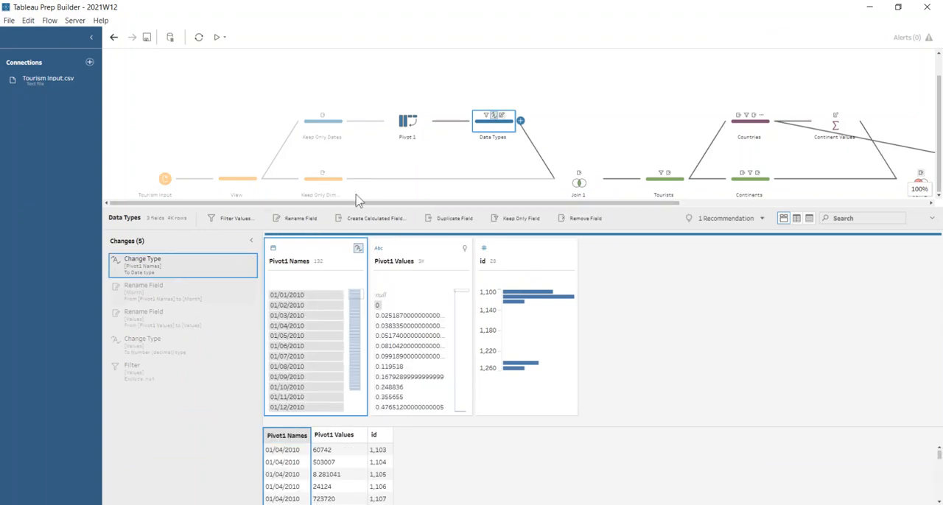
pyautogui.click(416, 124)
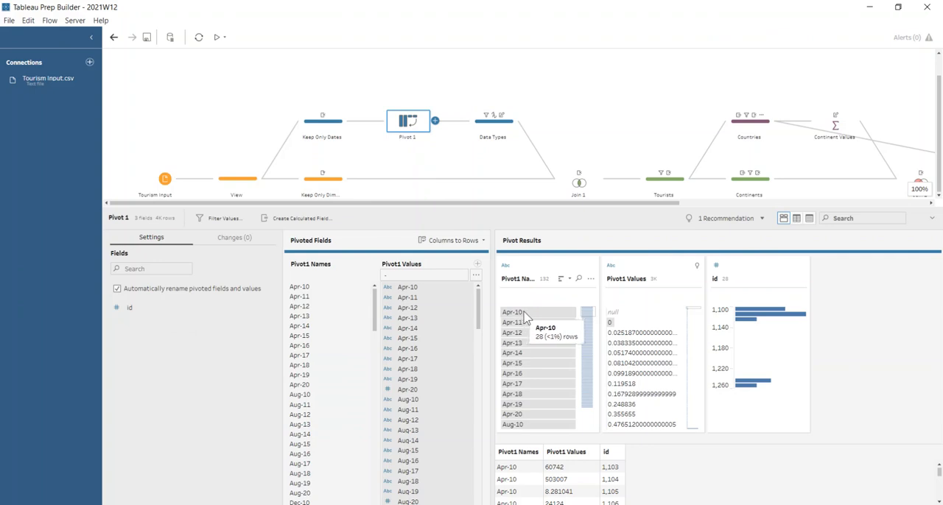
pyautogui.click(496, 129)
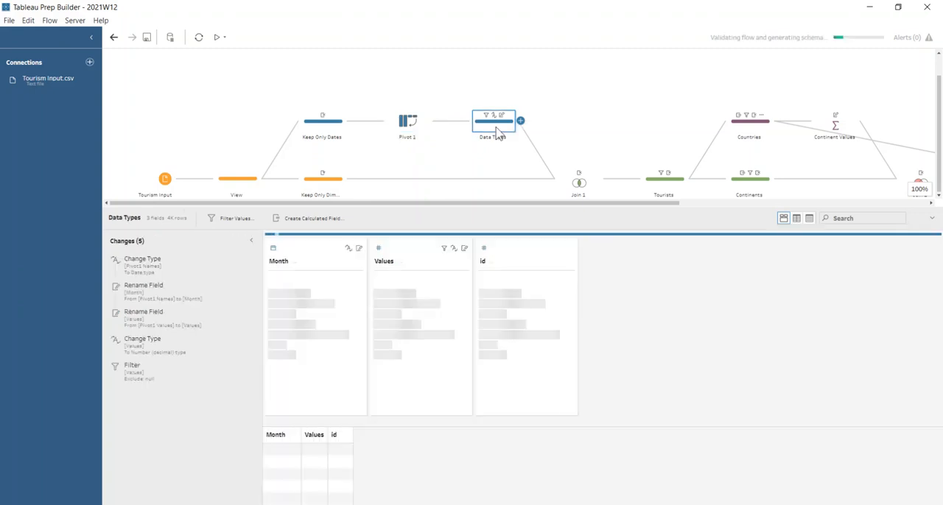
pyautogui.click(274, 249)
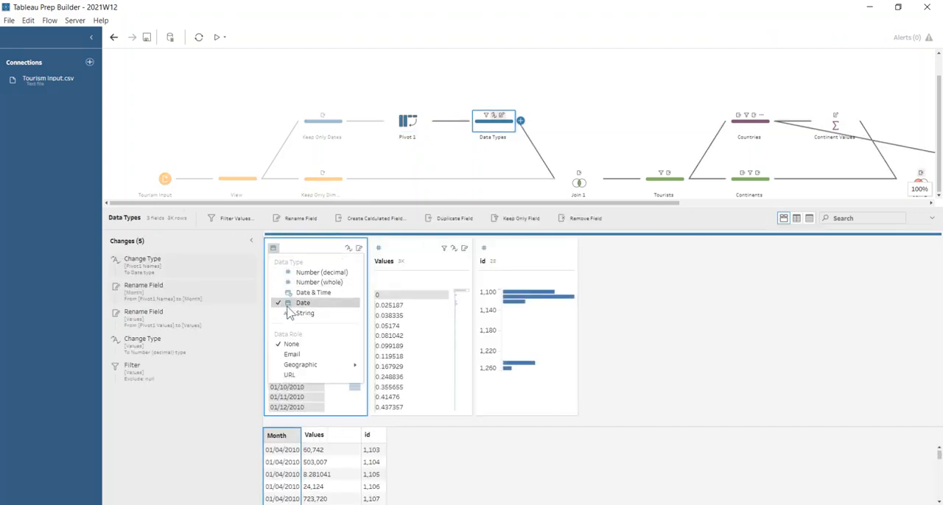
pyautogui.click(294, 250)
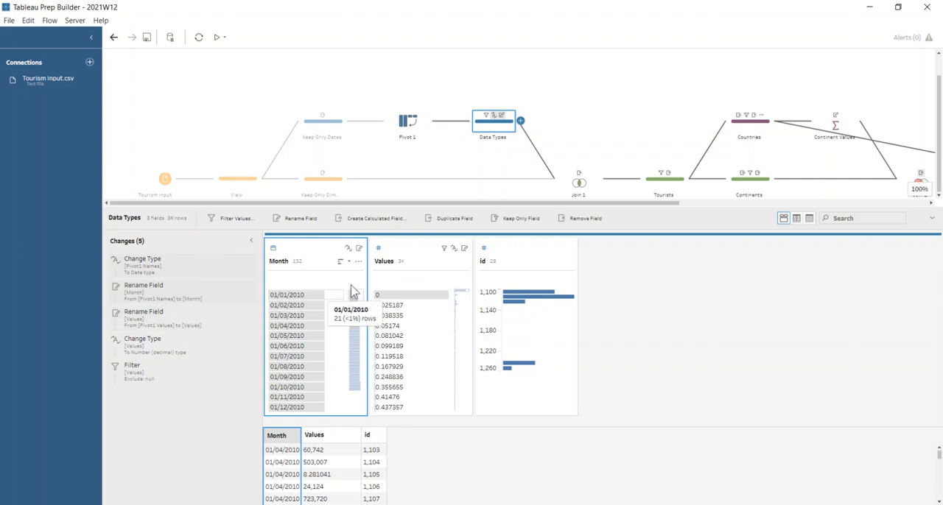
# - View the data at the Month rename change and inspect the last entries of Pivot1 Values for non-numeric text
pyautogui.click(164, 294)
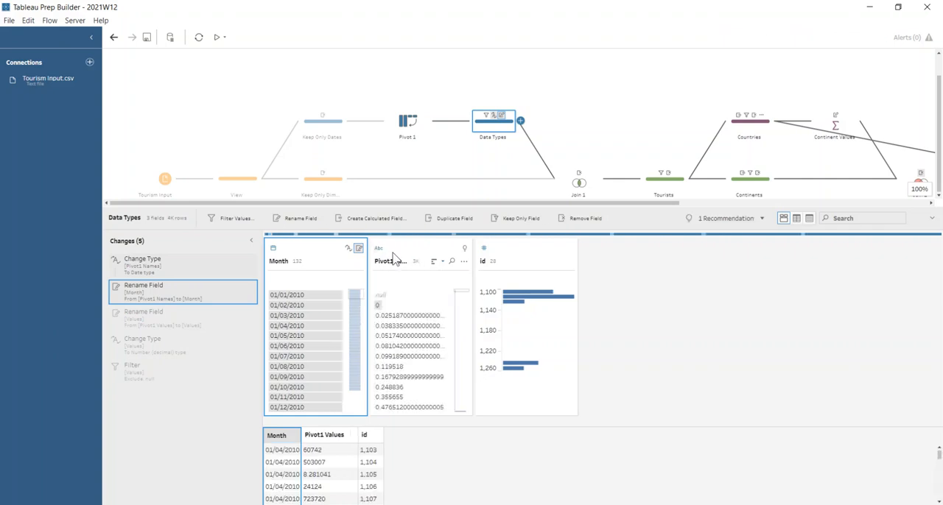
pyautogui.moveTo(405, 299)
pyautogui.scroll(-10, 417, 369)
pyautogui.moveTo(463, 296); pyautogui.dragTo(465, 397)
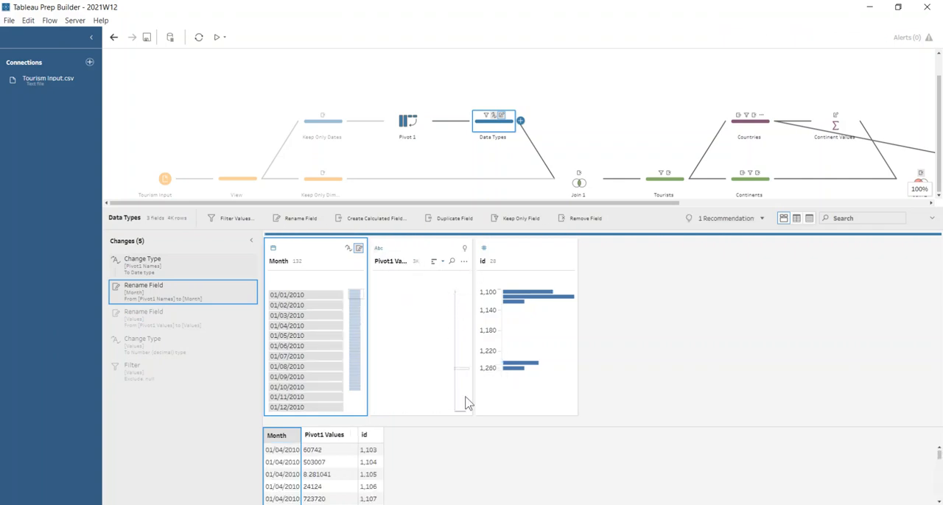
pyautogui.moveTo(411, 409)
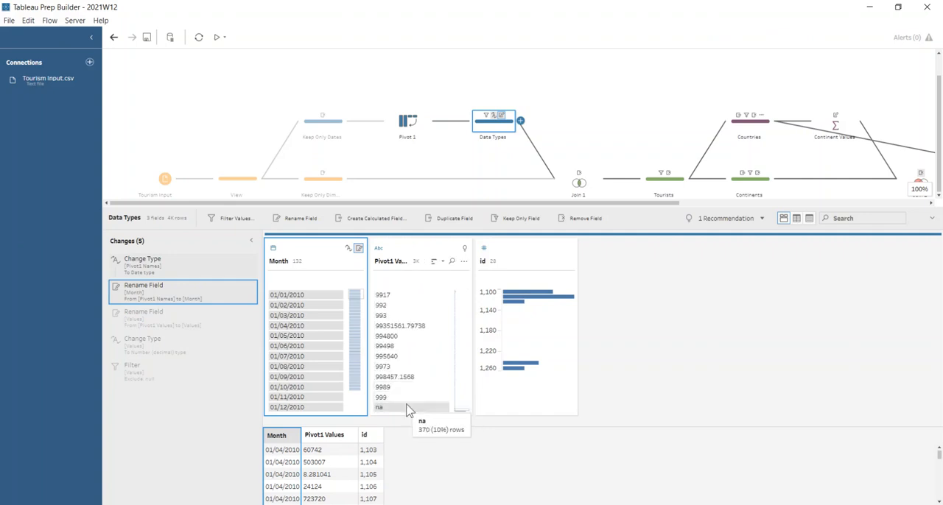
# - Search the Pivot1 Values field for entries containing "%", and clear the search
pyautogui.click(451, 261)
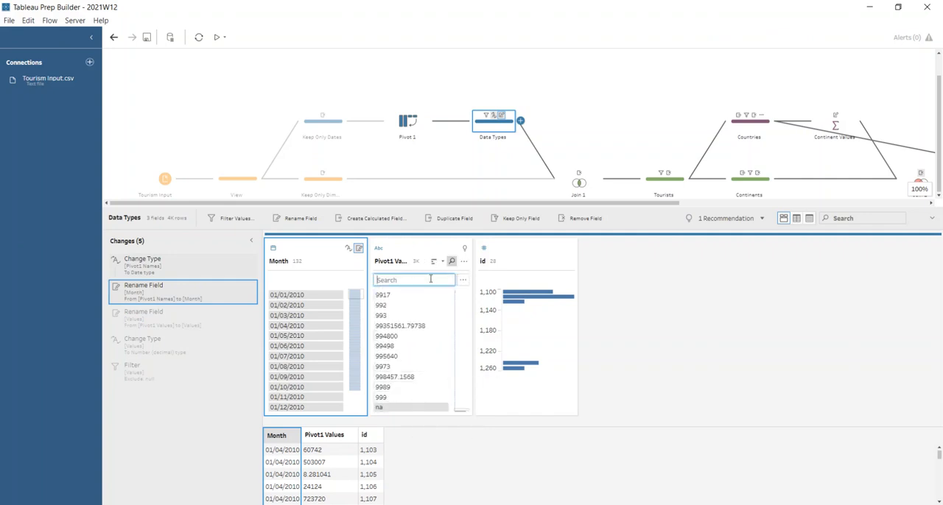
pyautogui.write('&')
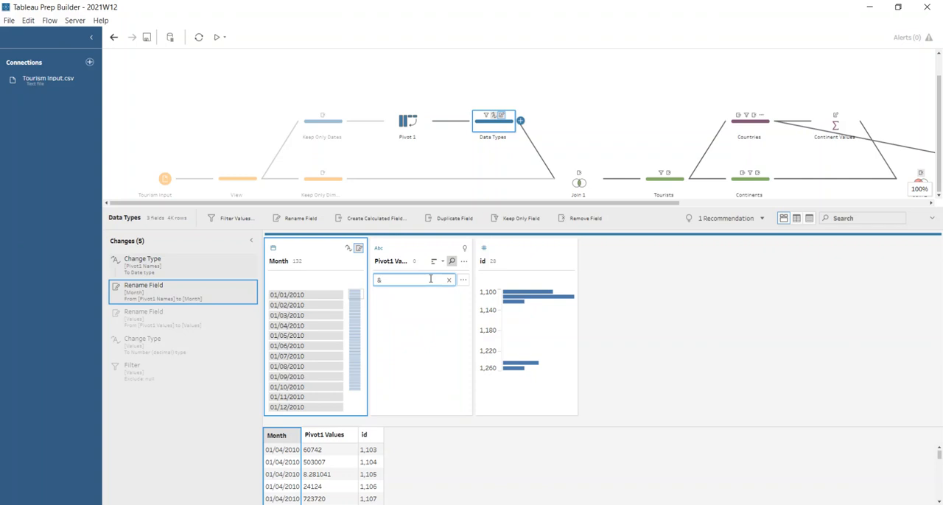
pyautogui.press('BackSpace')
pyautogui.write('%')
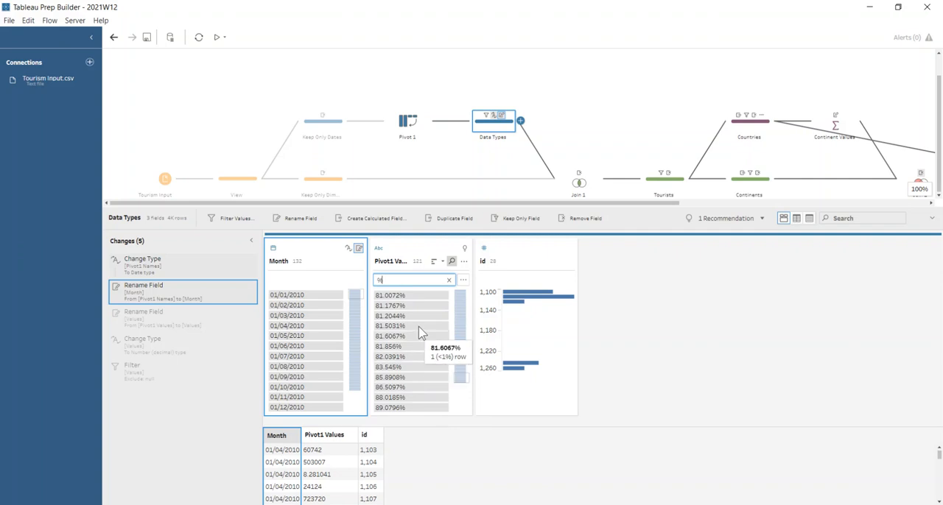
pyautogui.click(449, 280)
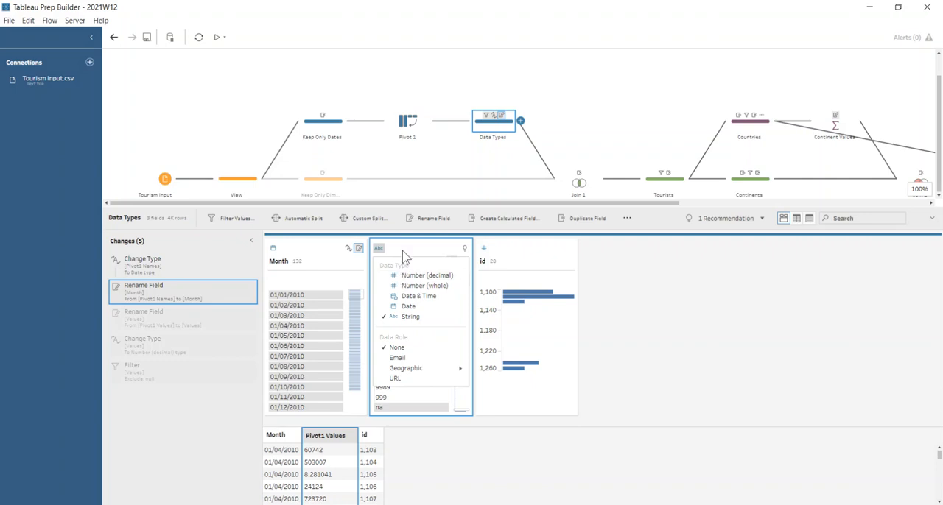
# - Step through the Values rename and Number (decimal) type change, and inspect the rows with null values
pyautogui.click(401, 250)
pyautogui.click(183, 329)
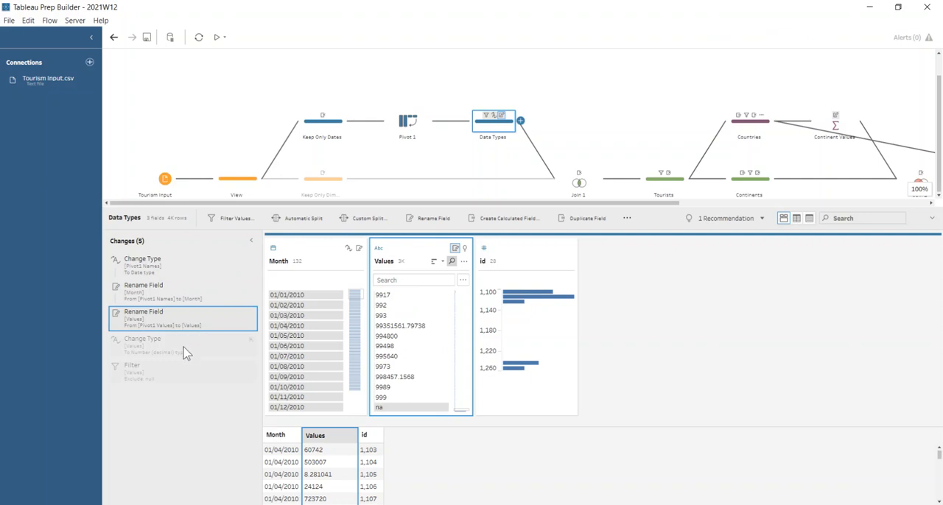
pyautogui.click(185, 351)
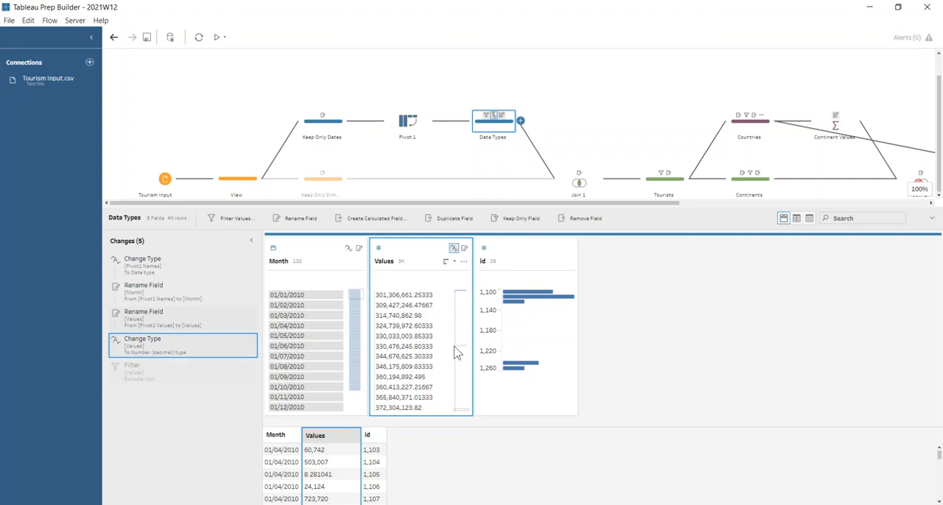
pyautogui.scroll(10, 450, 346)
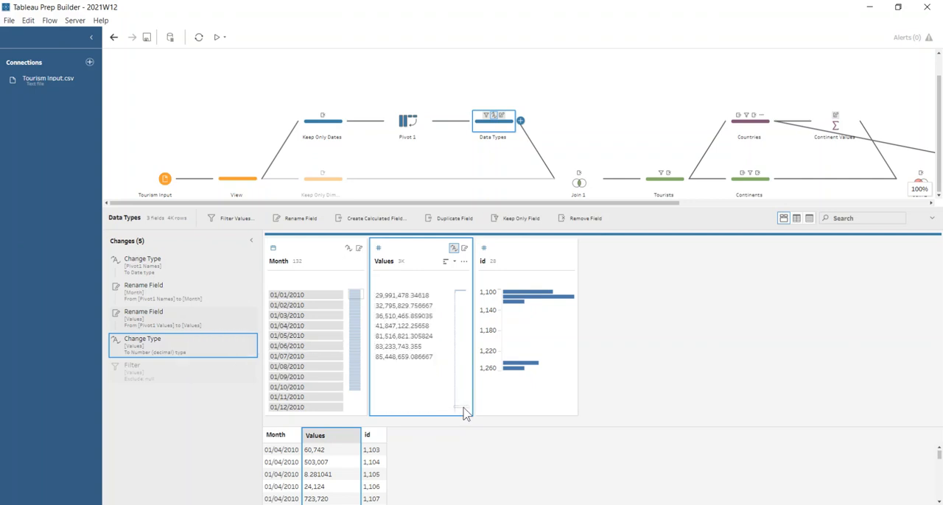
pyautogui.moveTo(464, 409); pyautogui.dragTo(459, 276)
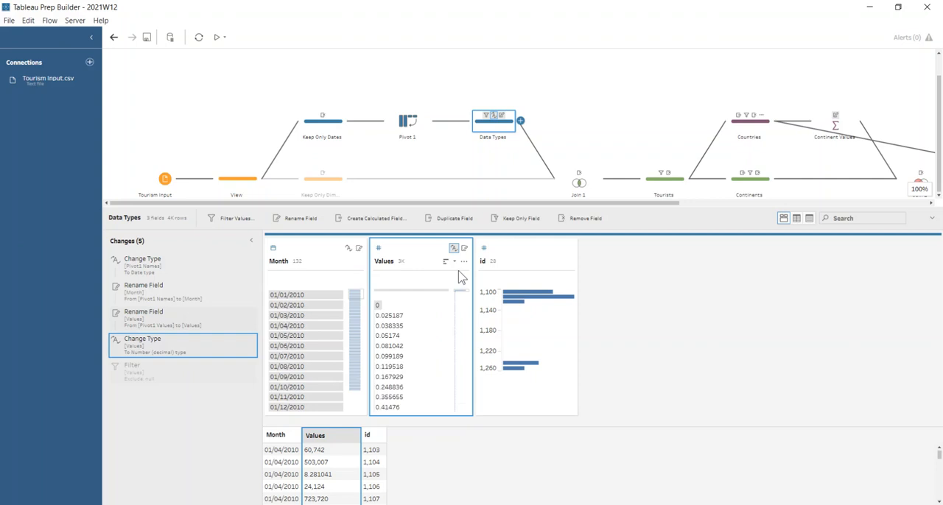
pyautogui.click(413, 296)
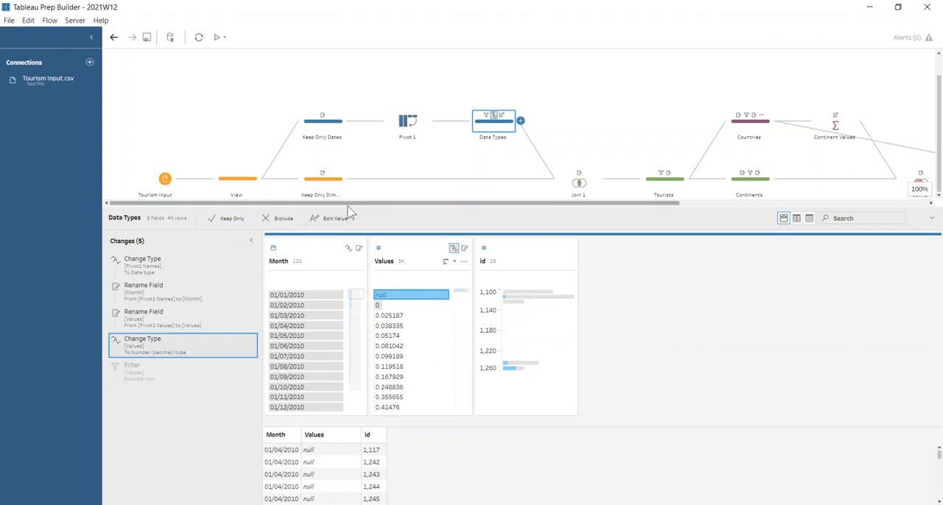
# - Insert a cleaning step between Join 1 and the Tourists step
pyautogui.moveTo(353, 203); pyautogui.dragTo(424, 208)
pyautogui.click(416, 184)
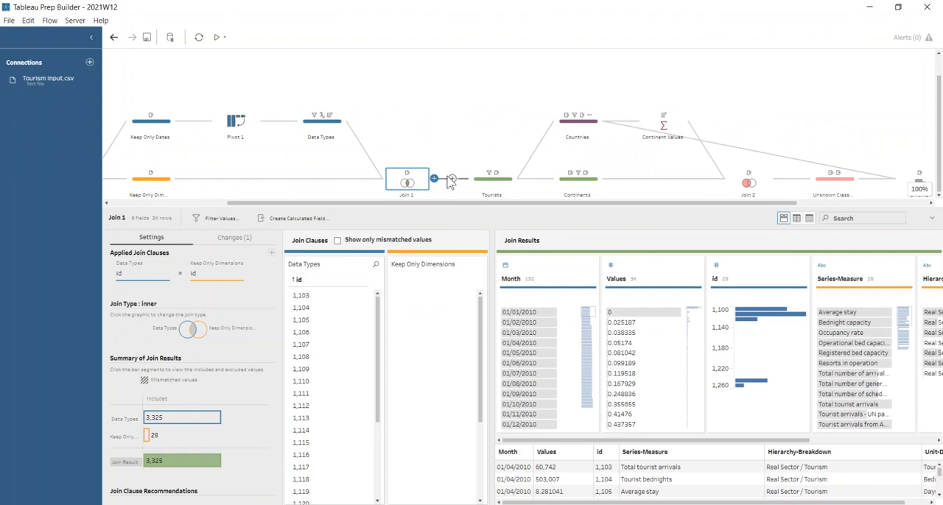
pyautogui.click(452, 179)
pyautogui.click(479, 203)
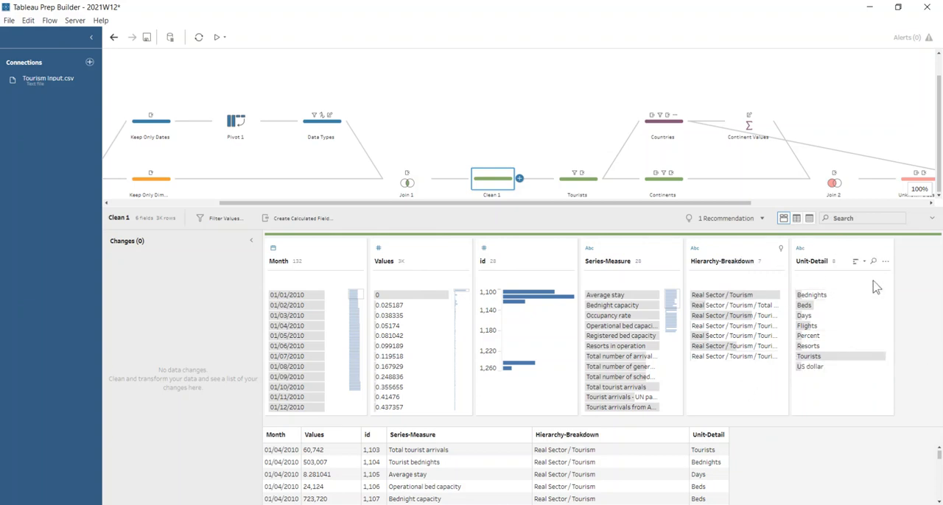
# - Highlight the Tourists unit in the new cleaning step and review the Tourists step's keep-only filter on Unit-Detail
pyautogui.click(863, 358)
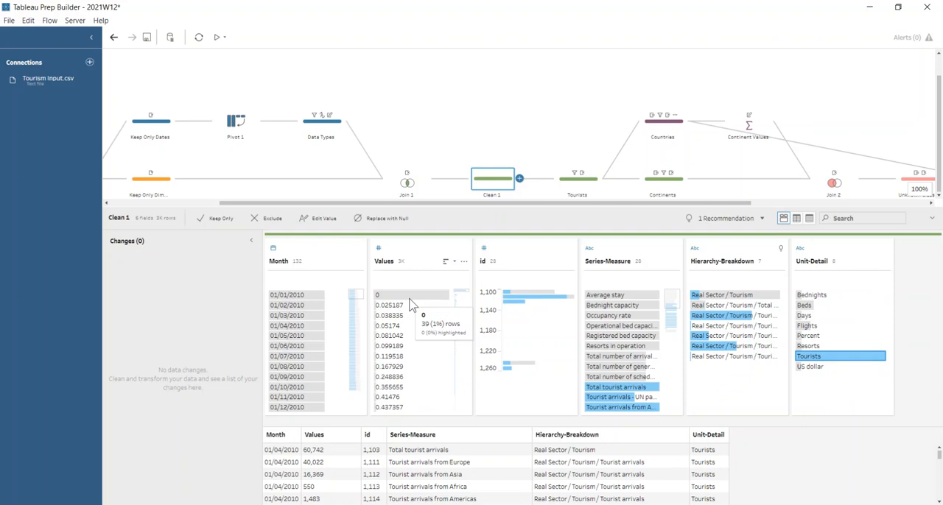
pyautogui.click(578, 181)
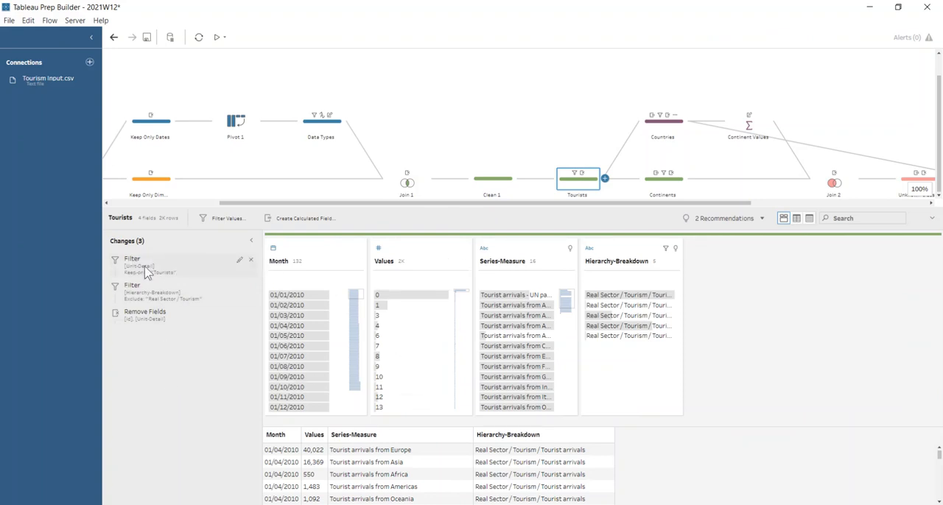
pyautogui.click(145, 264)
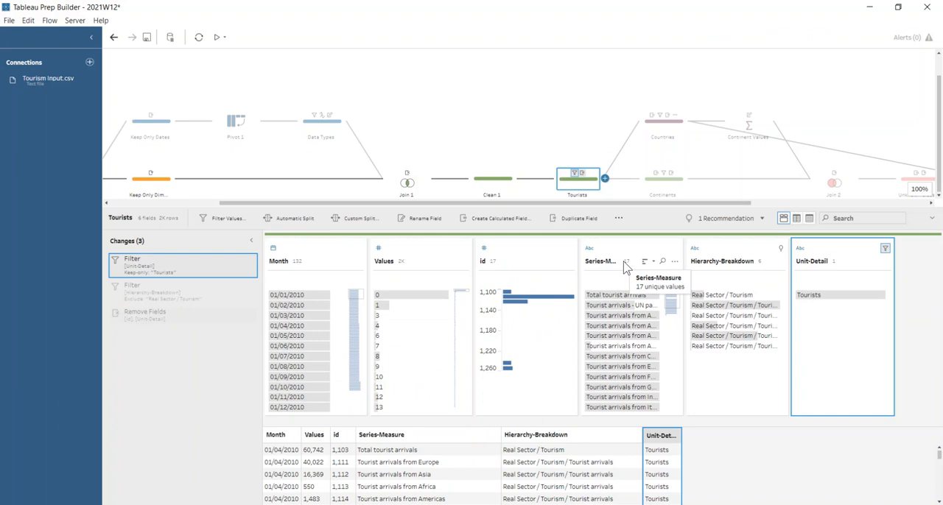
# - Highlight the "Real Sector / Tourism" rows in the Tourists step and branch a new cleaning step off Clean 1
pyautogui.click(738, 296)
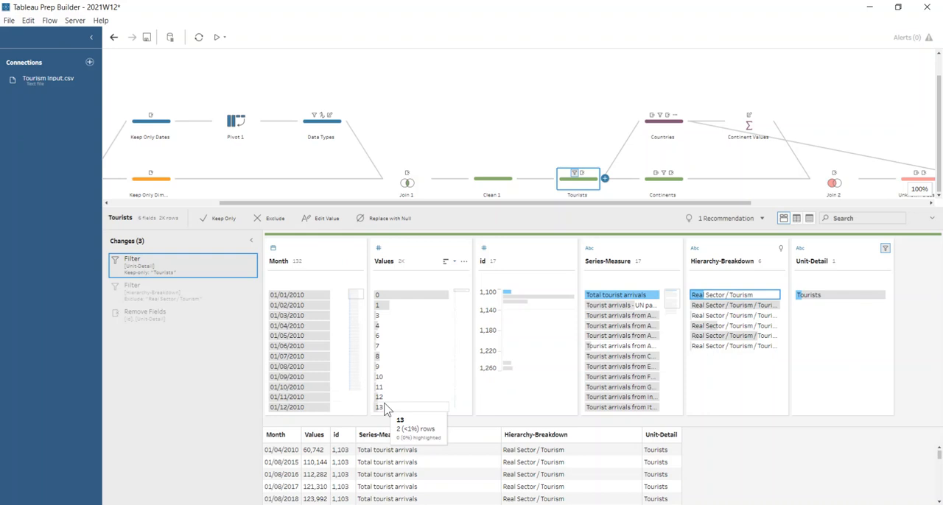
pyautogui.click(520, 179)
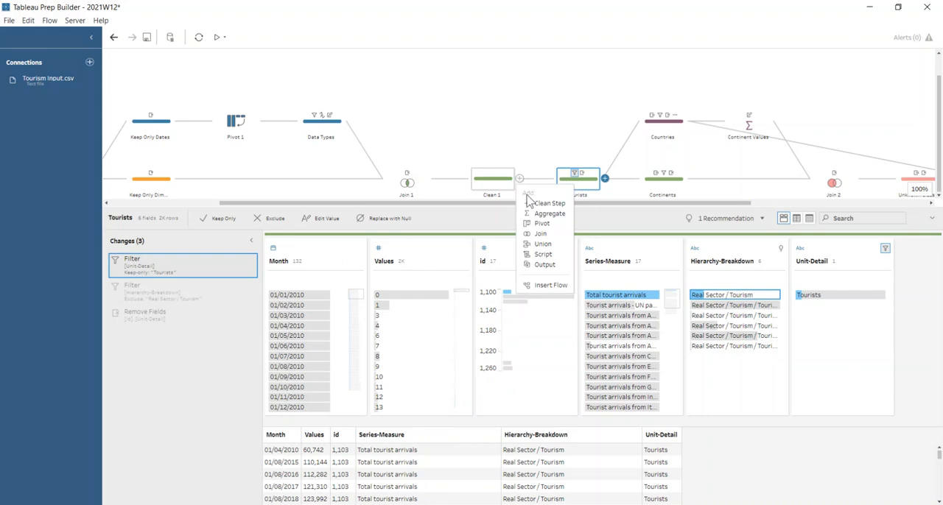
pyautogui.click(532, 203)
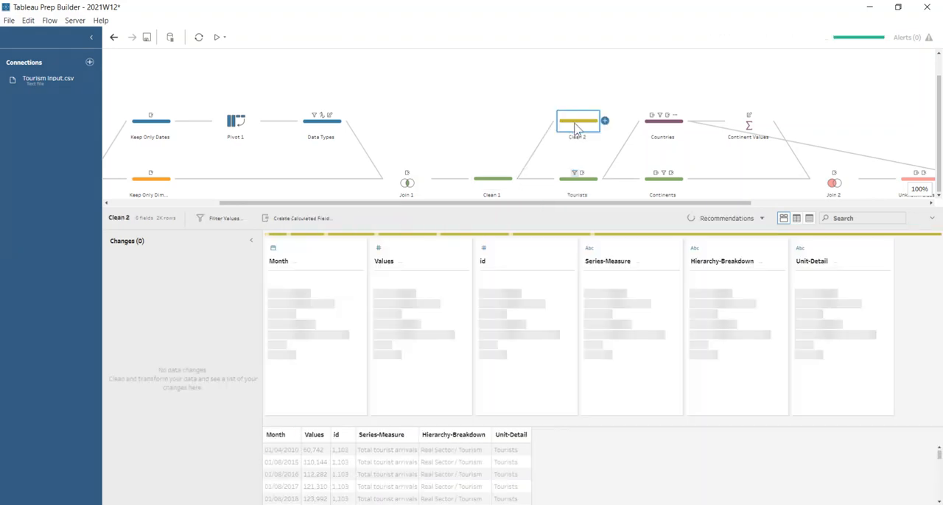
pyautogui.moveTo(575, 129)
pyautogui.mouseDown()
pyautogui.moveTo(584, 211)
pyautogui.moveTo(549, 221)
pyautogui.moveTo(580, 131)
pyautogui.mouseUp()
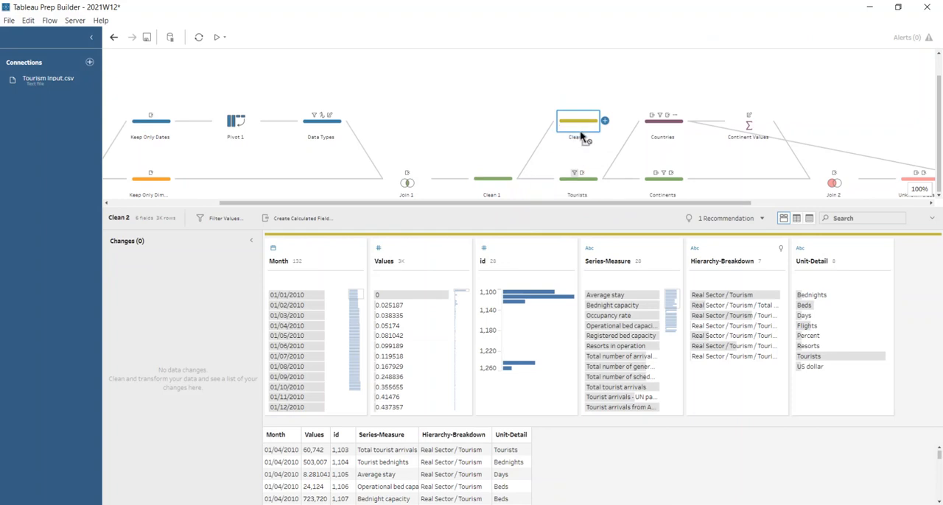
# - In the new branch step, keep only "Real Sector / Tourism" in Hierarchy-Breakdown and "Tourists" in Unit-Detail
pyautogui.click(739, 296)
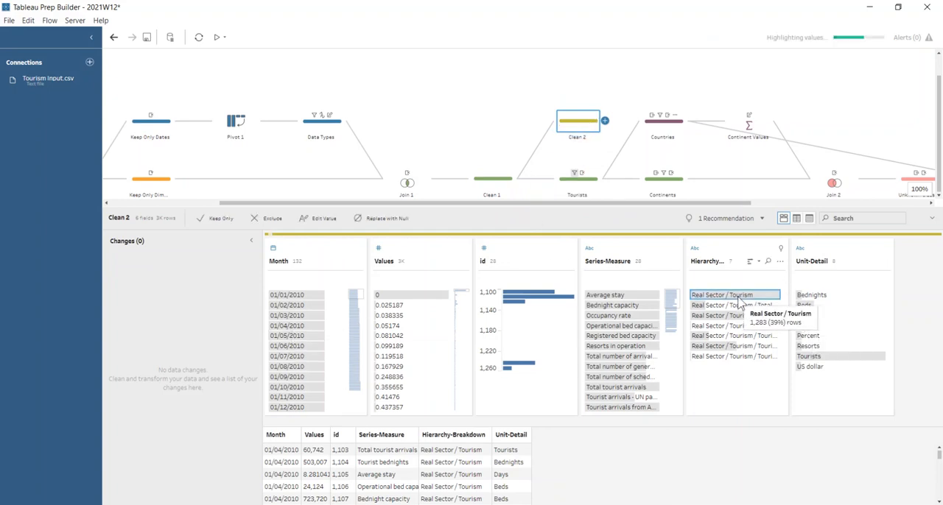
pyautogui.click(224, 220)
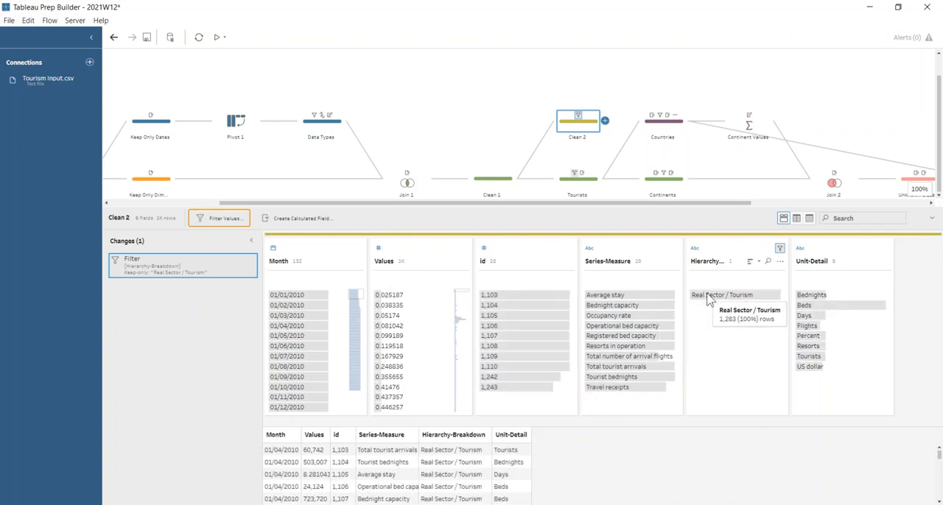
pyautogui.click(808, 356)
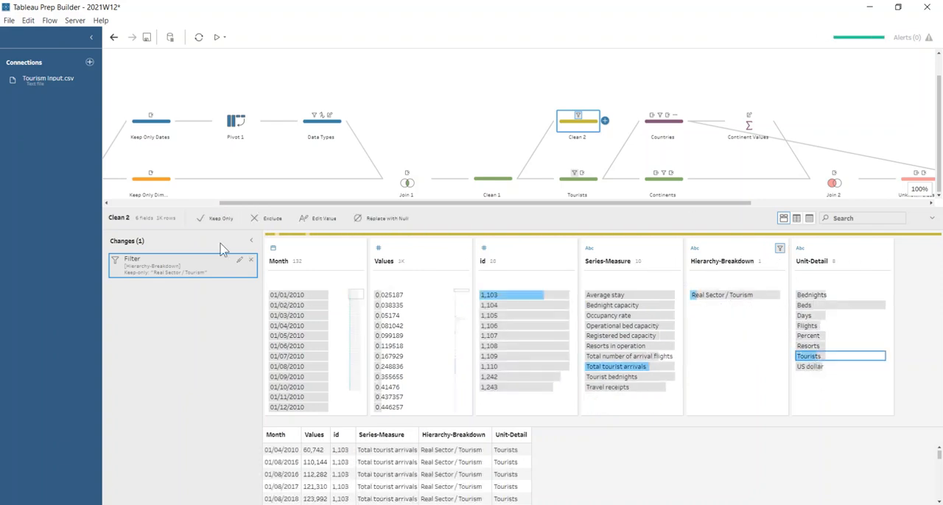
pyautogui.click(220, 219)
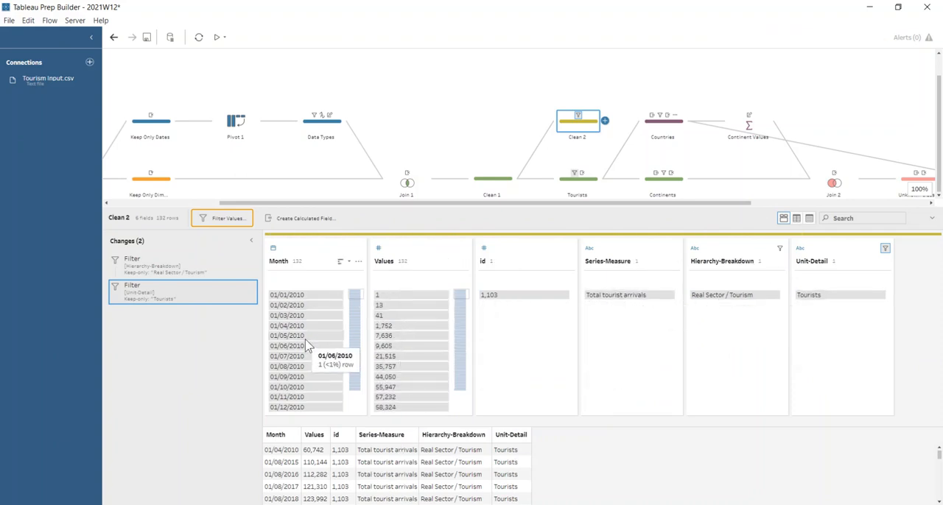
# - Examine the filtered Values in the Clean 2 step through to the largest entries
pyautogui.click(595, 127)
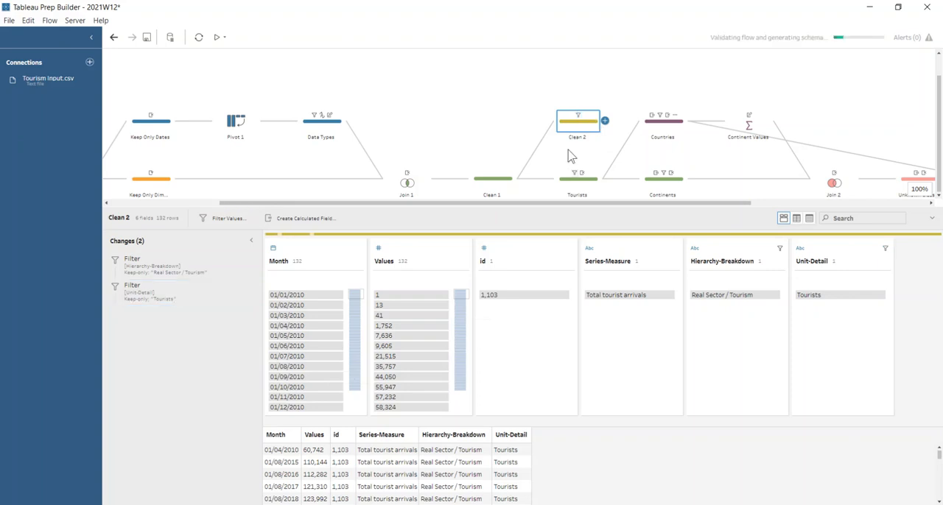
pyautogui.scroll(-10, 413, 345)
pyautogui.moveTo(459, 339); pyautogui.dragTo(458, 408)
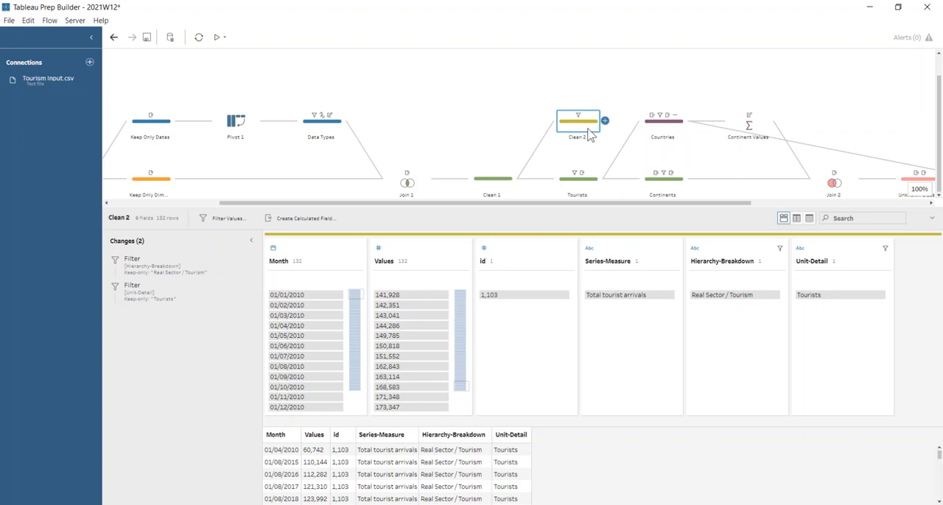
# - Delete the Clean 2 branch step and undo the deletion
pyautogui.press('Delete')
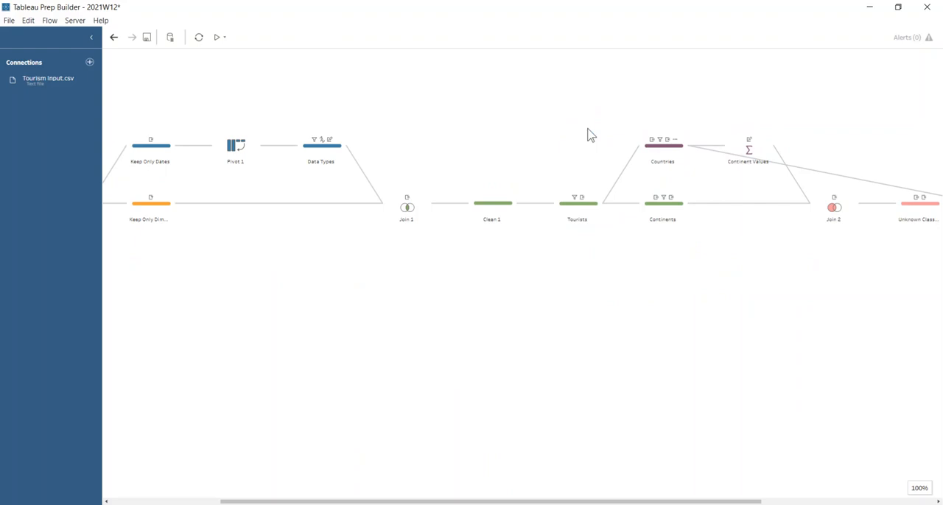
pyautogui.hotkey('ctrl', 'z')
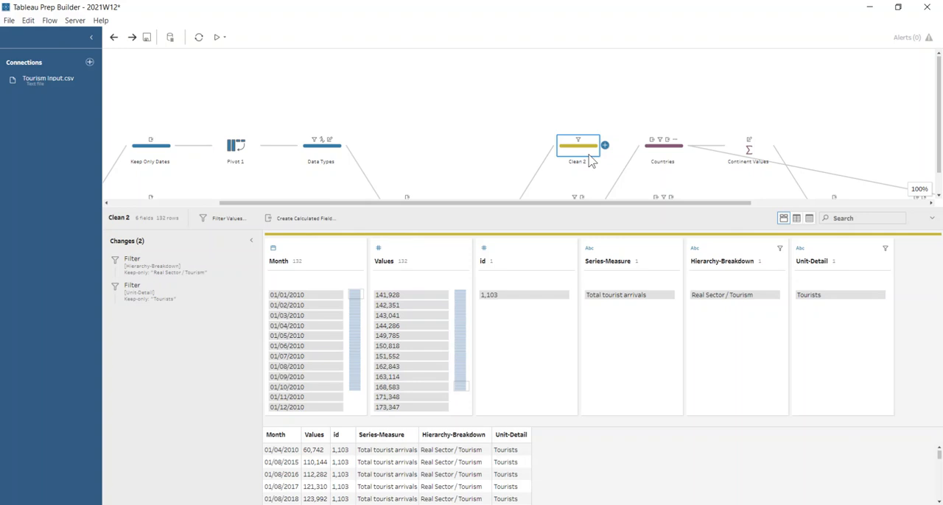
# - In the Tourists step, highlight "Real Sector / Tourism / Tourist arrivals" in Hierarchy-Breakdown and read through the matching rows
pyautogui.scroll(-1, 591, 169)
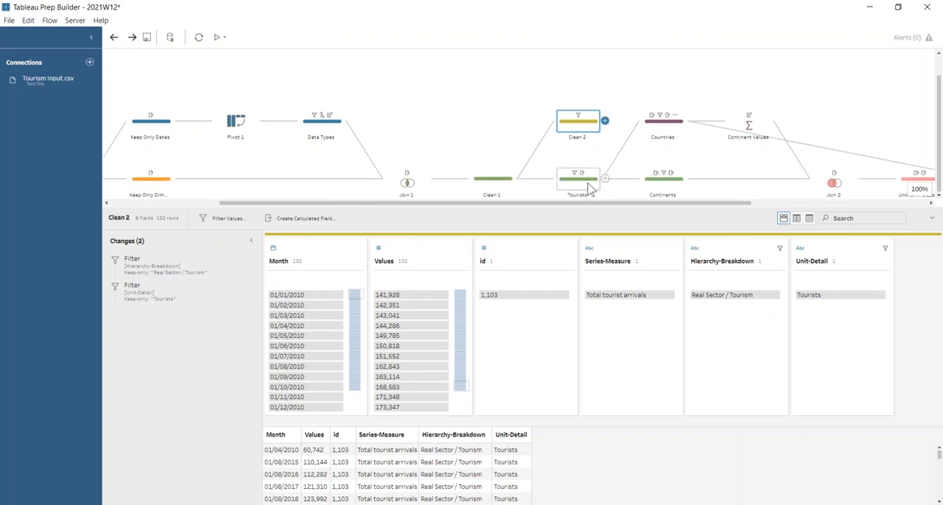
pyautogui.click(589, 185)
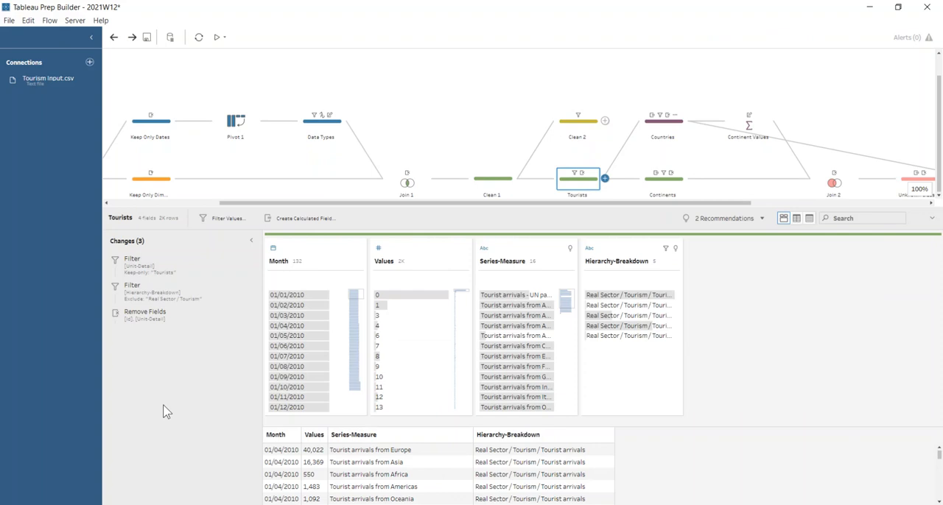
pyautogui.click(638, 295)
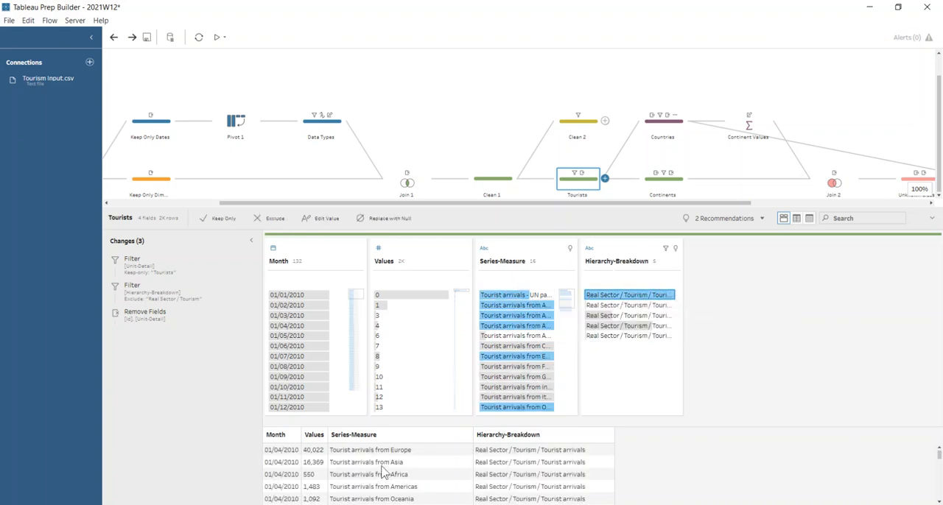
pyautogui.moveTo(366, 210); pyautogui.dragTo(360, 125)
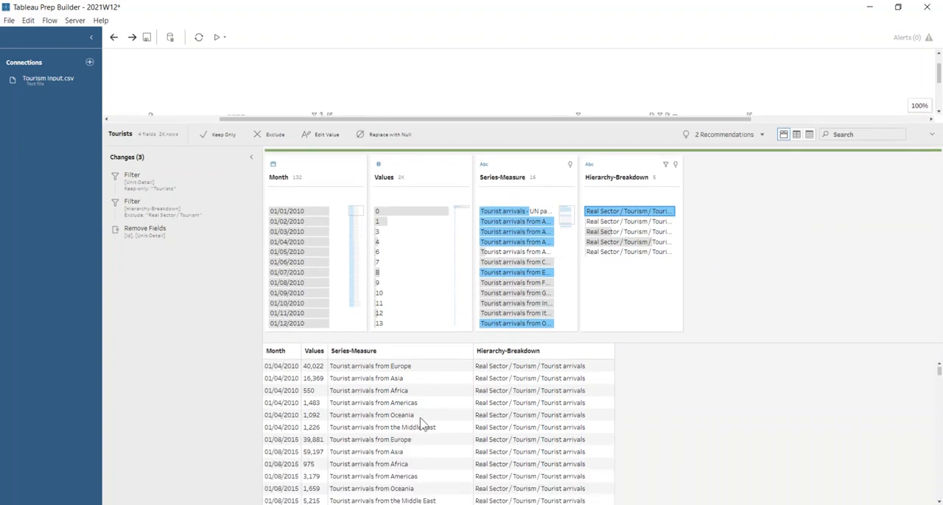
pyautogui.scroll(-3, 432, 431)
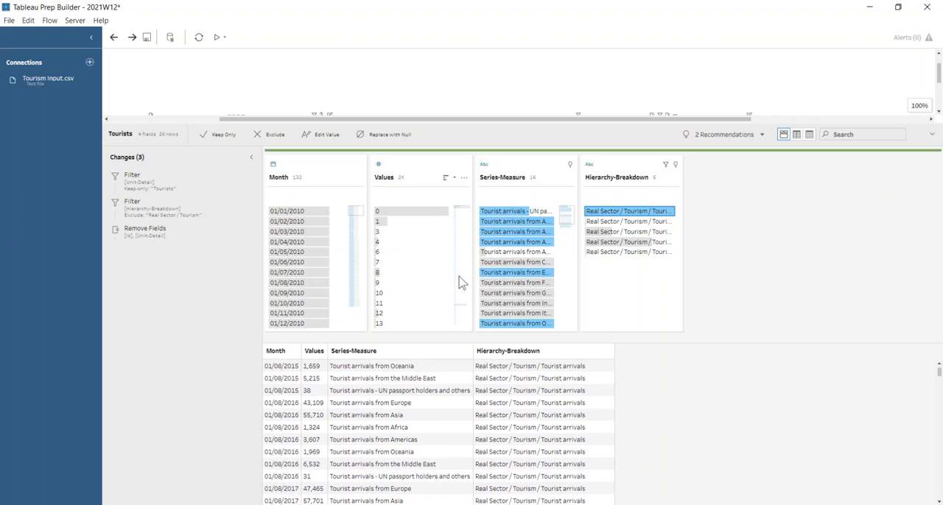
pyautogui.moveTo(483, 126); pyautogui.dragTo(483, 248)
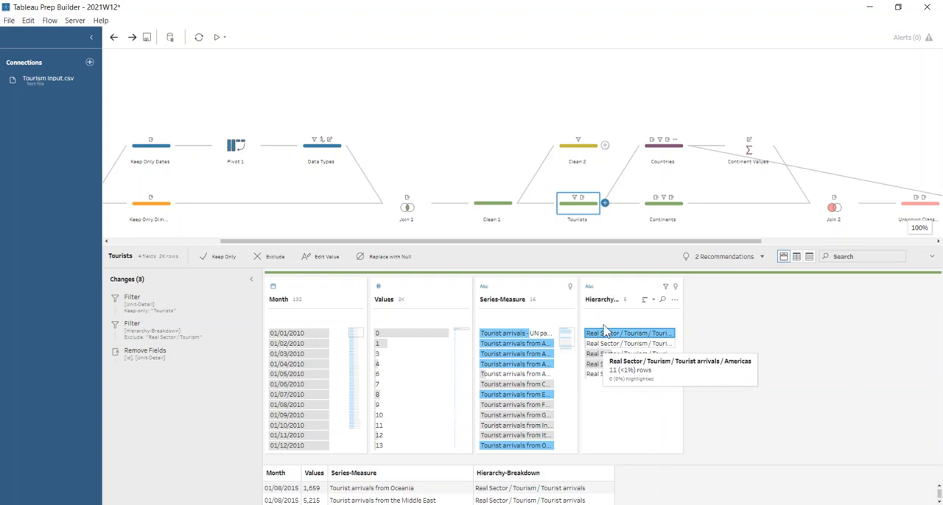
# - Review the Continents step's keep-only Hierarchy-Breakdown filter and the two REPLACE calculations behind Breakdown, leaving both unchanged
pyautogui.click(664, 210)
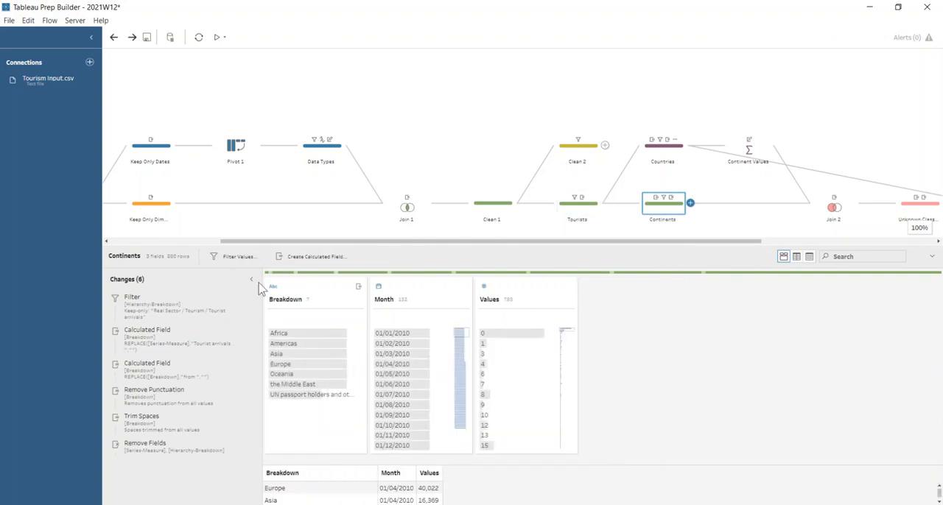
pyautogui.click(135, 307)
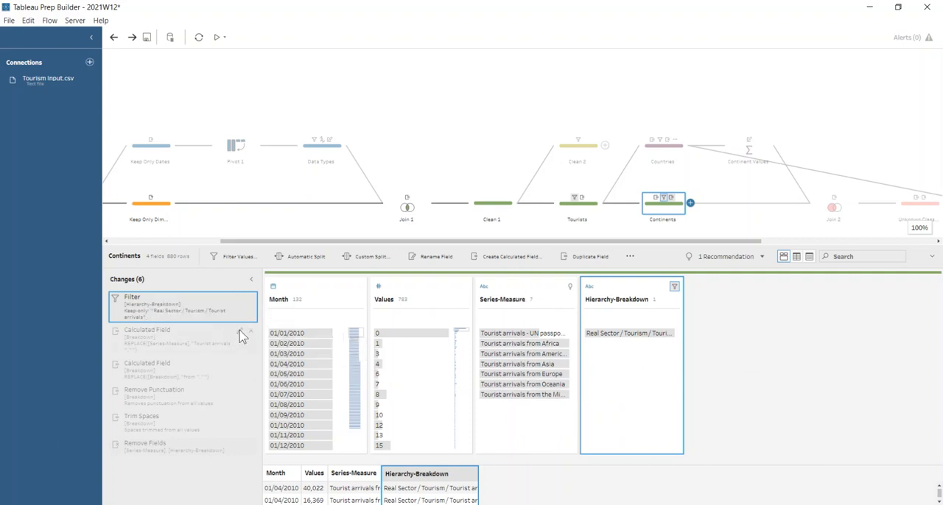
pyautogui.click(240, 332)
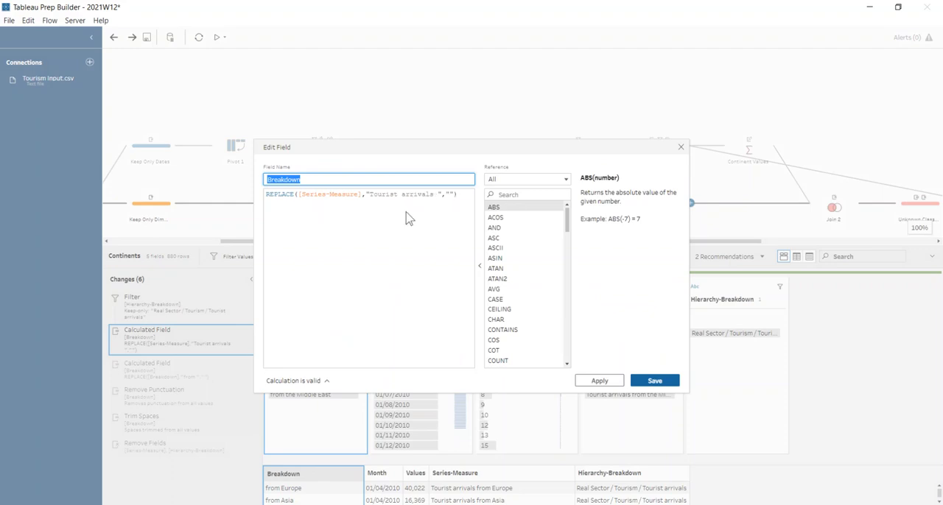
pyautogui.click(681, 148)
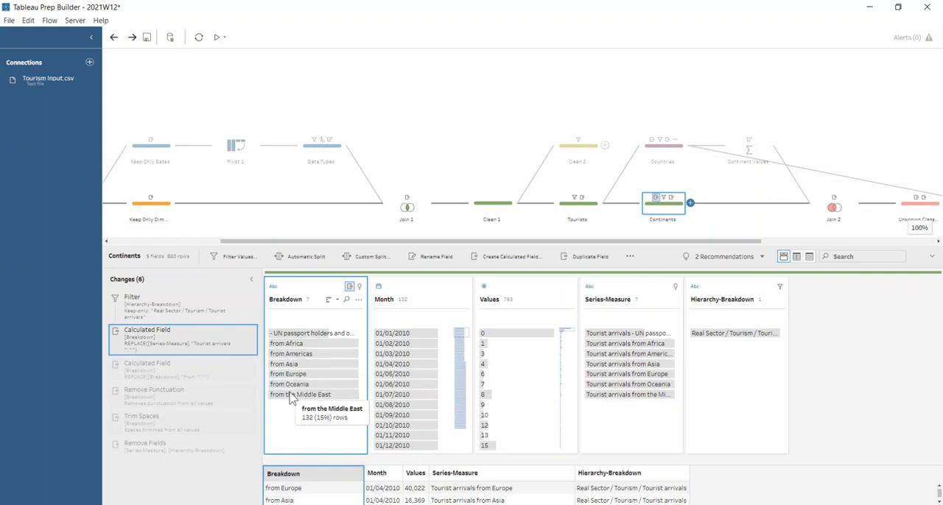
pyautogui.click(241, 367)
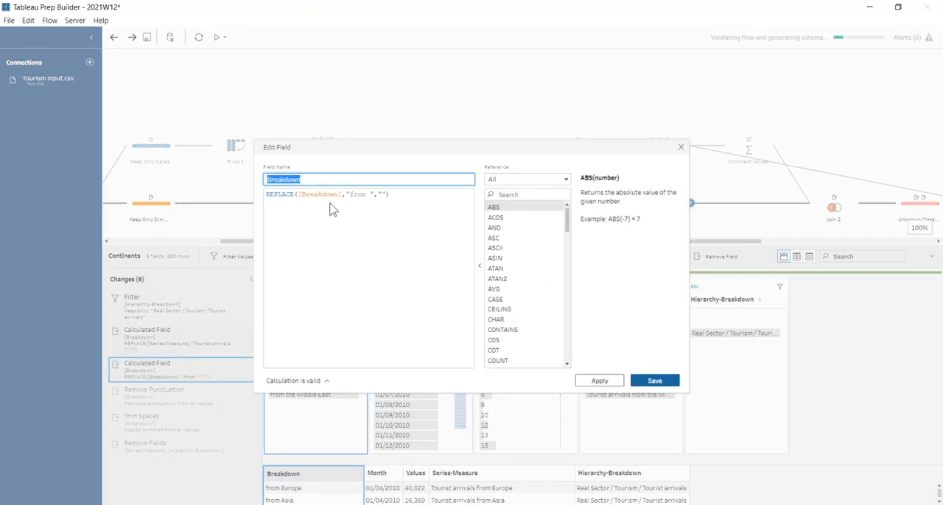
pyautogui.click(681, 148)
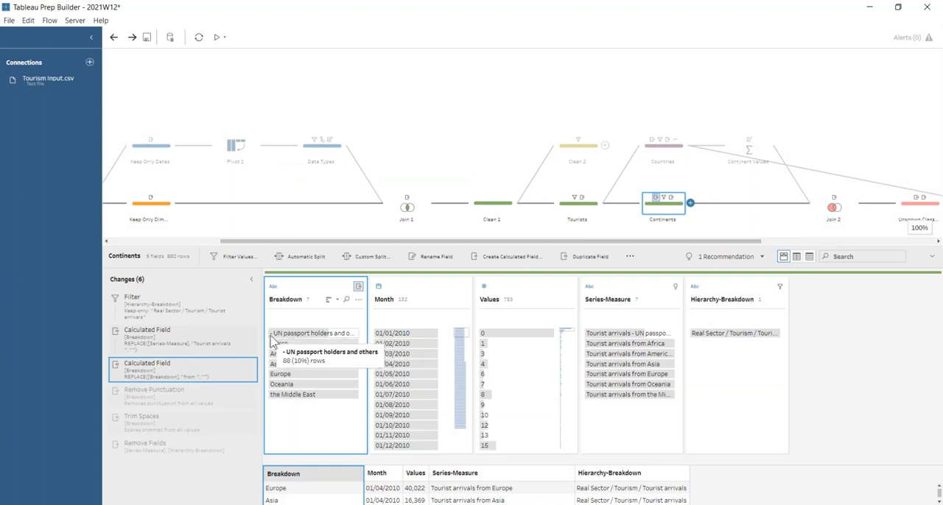
# - Look at the clean options for Breakdown and step through the Remove Punctuation, Trim Spaces and Remove Fields changes
pyautogui.click(358, 299)
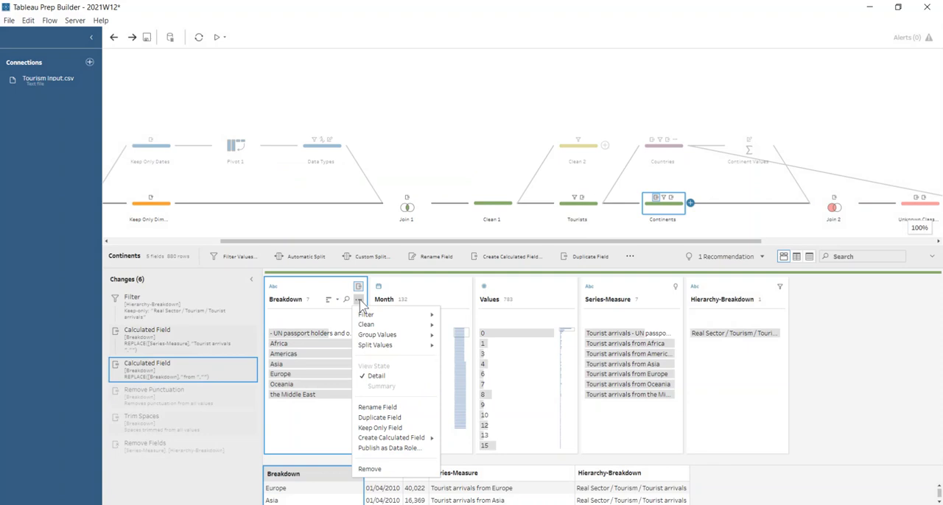
pyautogui.moveTo(386, 325)
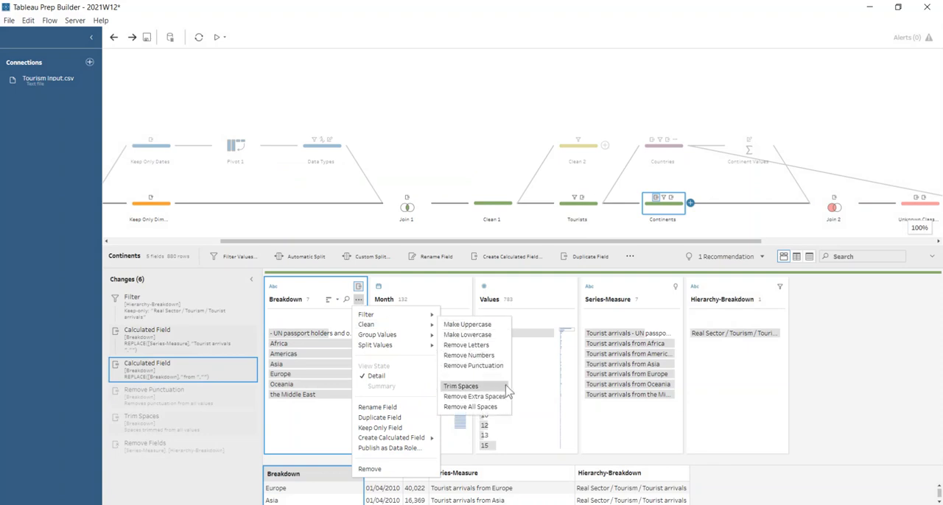
pyautogui.click(161, 403)
pyautogui.click(162, 405)
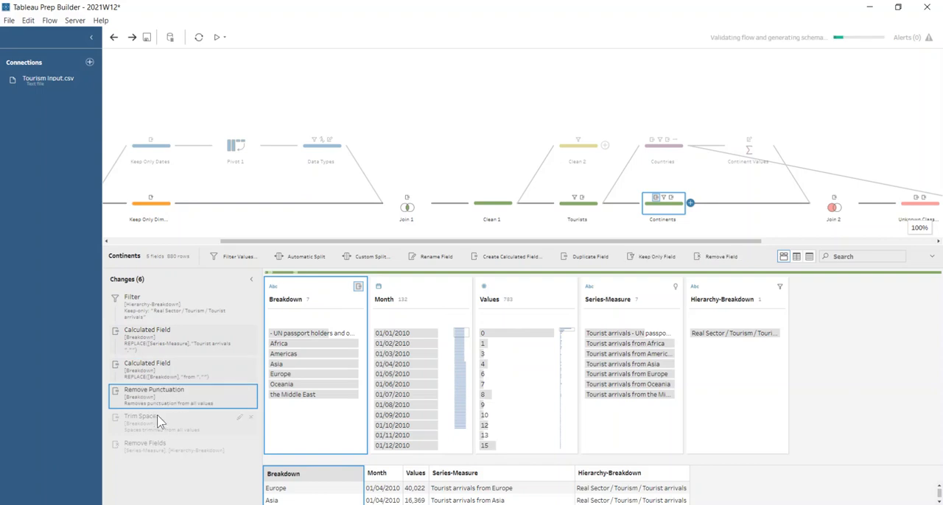
pyautogui.click(157, 425)
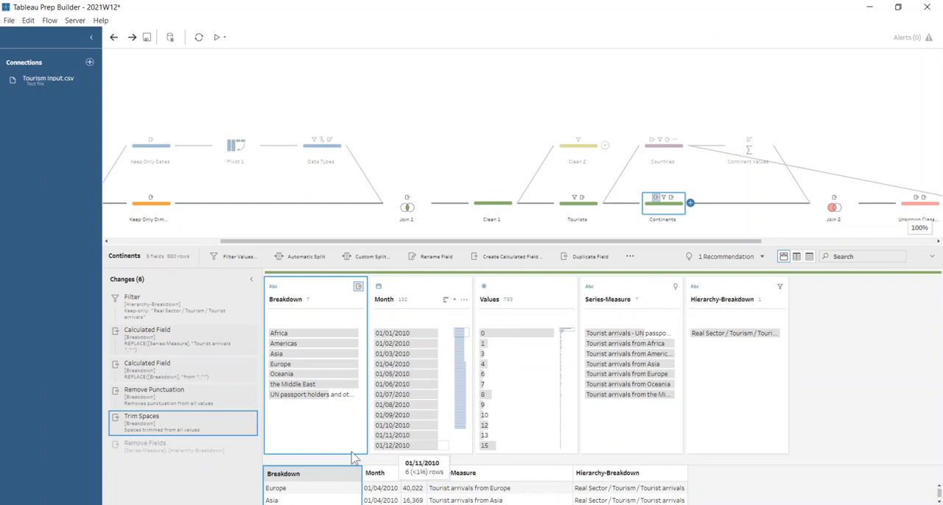
pyautogui.click(184, 448)
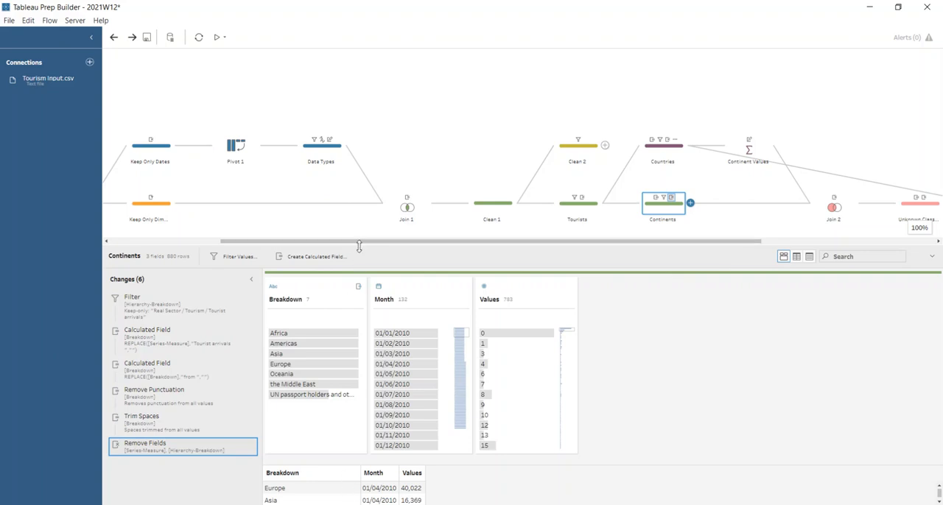
# - Open the Countries step and review its exclude filter on Hierarchy-Breakdown
pyautogui.moveTo(366, 243); pyautogui.dragTo(567, 249)
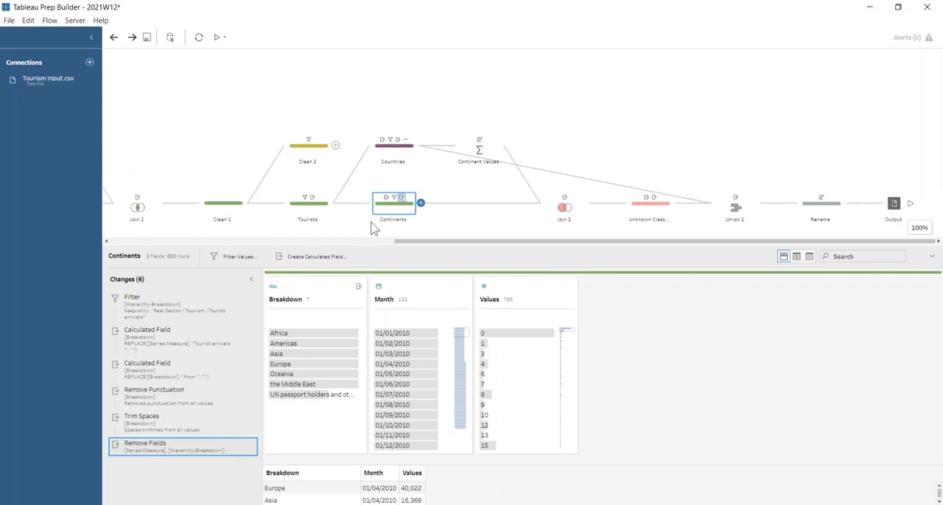
pyautogui.click(404, 149)
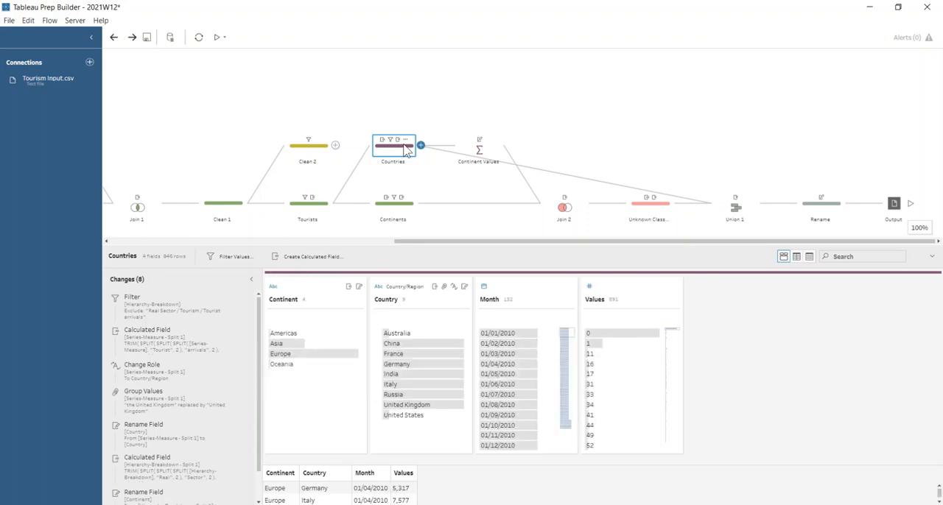
pyautogui.click(193, 303)
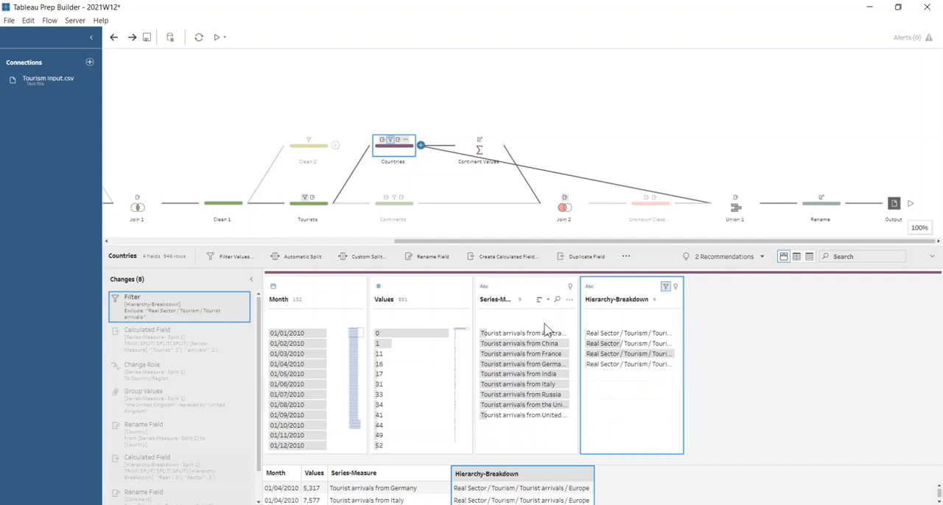
# - Look at the split options for Series-Measure and review the calculated field change for Series-Measure - Split 1
pyautogui.click(569, 299)
pyautogui.moveTo(618, 349)
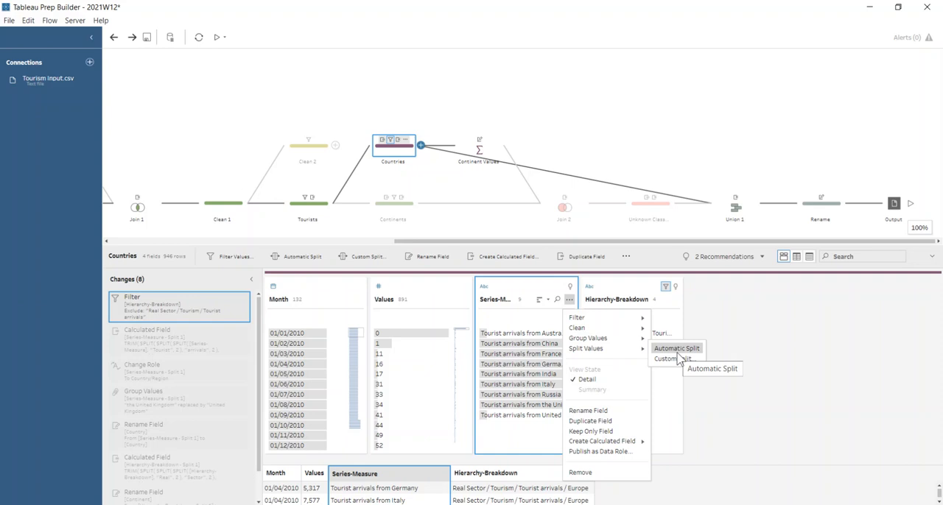
pyautogui.click(135, 338)
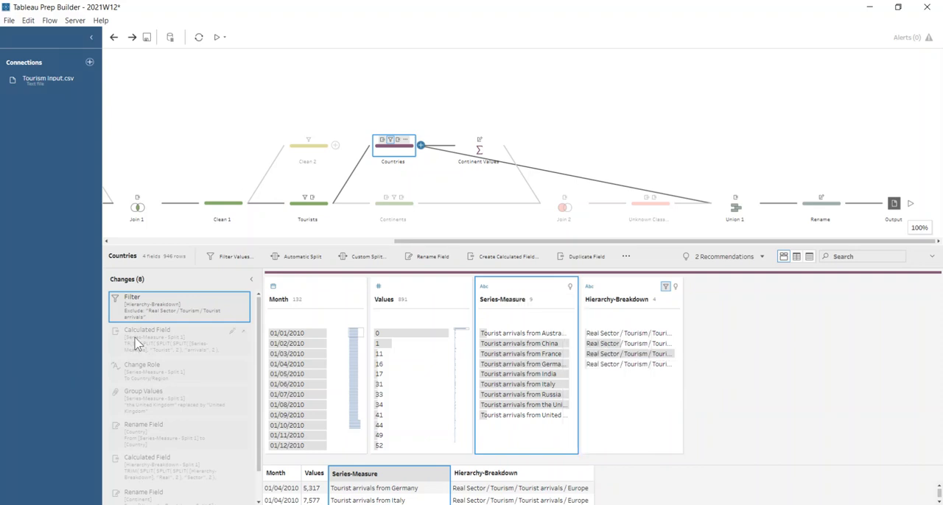
pyautogui.click(135, 344)
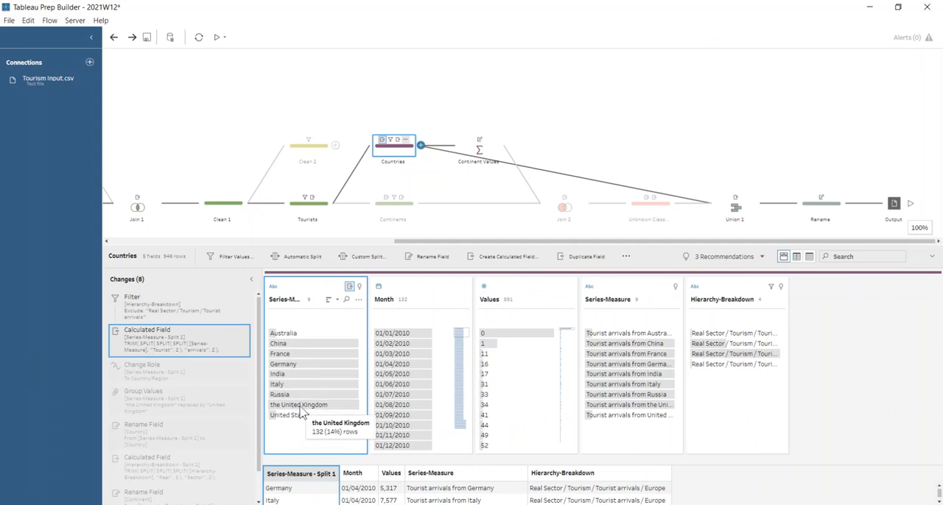
# - Inspect the value "the United Kingdom" in Series-Measure - Split 1 and review the Group Values change that corrects it
pyautogui.doubleClick(297, 406)
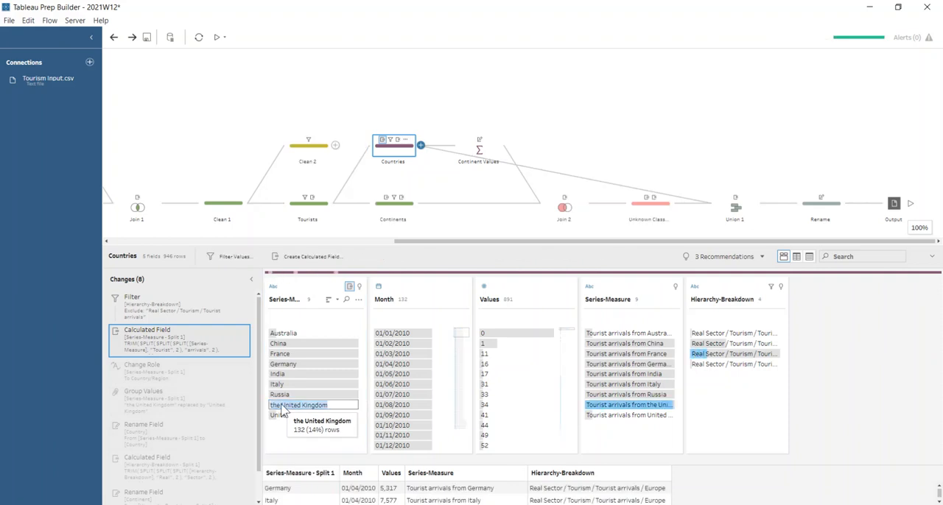
pyautogui.press('Return')
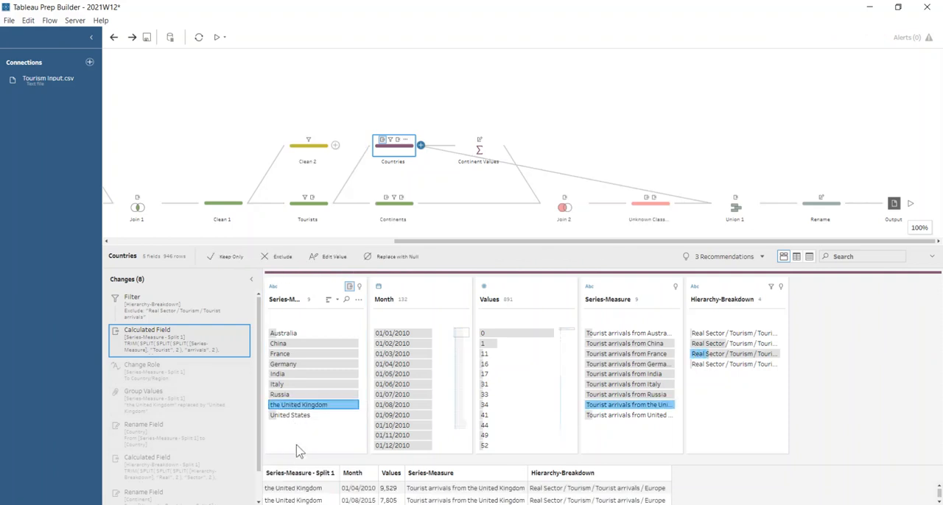
pyautogui.click(182, 405)
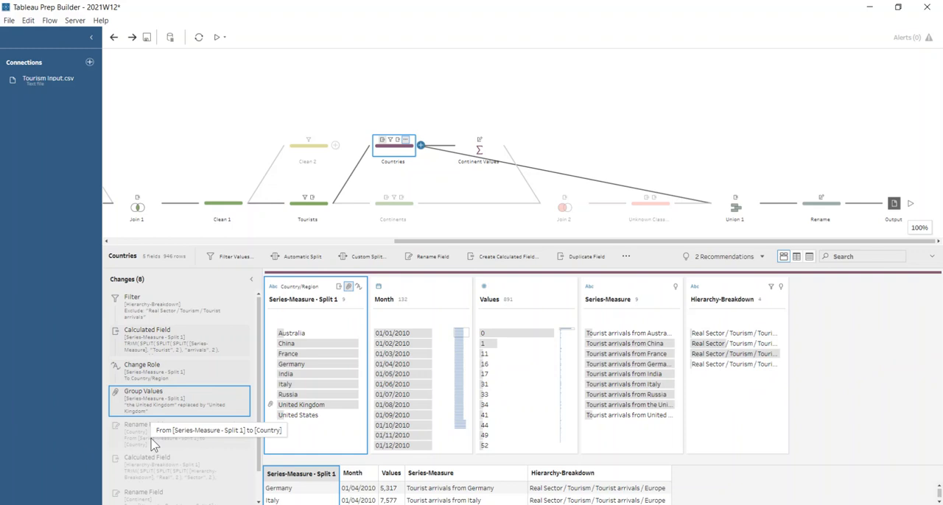
# - Look at the split options for Hierarchy-Breakdown and step through the remaining Countries changes up to Remove Fields
pyautogui.click(779, 300)
pyautogui.moveTo(834, 351)
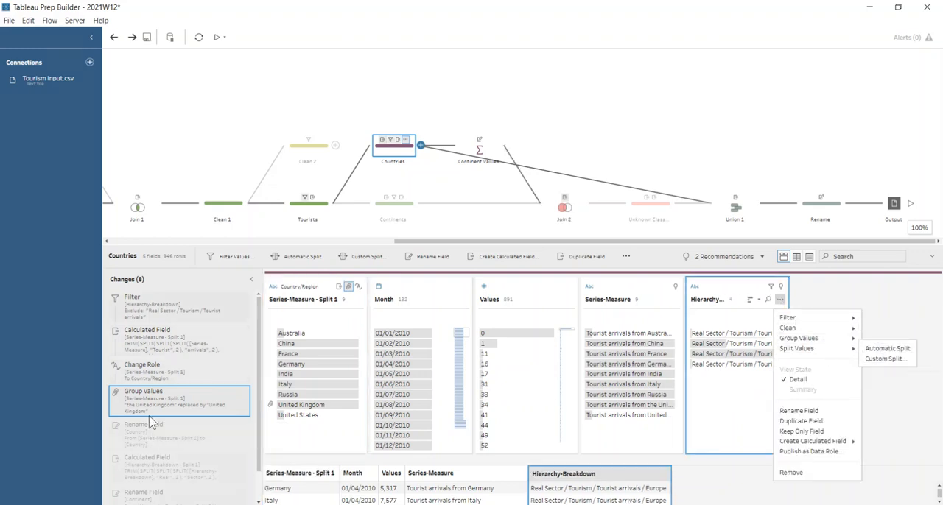
pyautogui.click(148, 440)
pyautogui.click(148, 471)
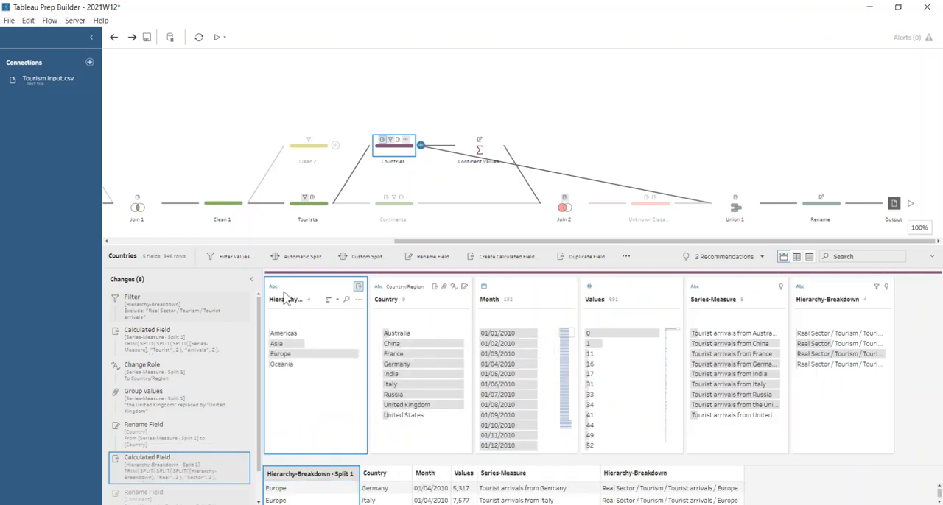
pyautogui.scroll(-1, 177, 471)
pyautogui.click(159, 475)
pyautogui.click(158, 494)
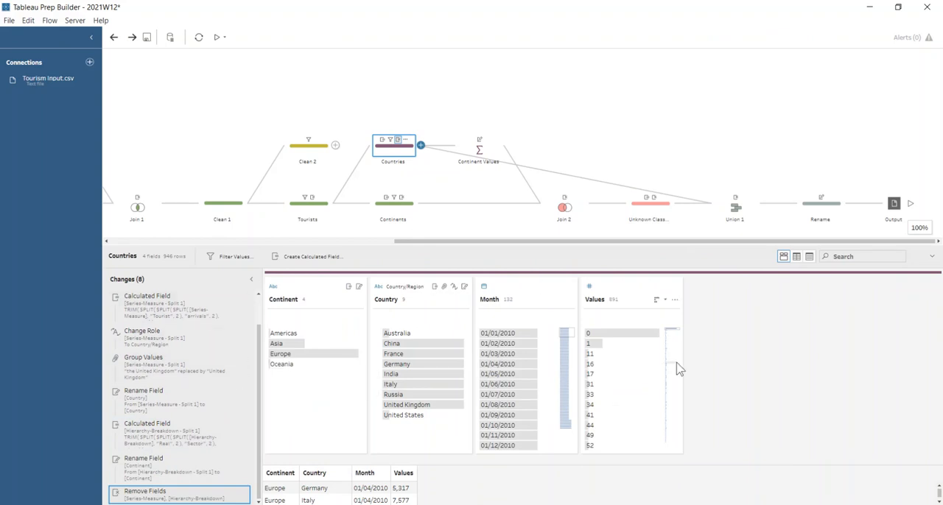
# - Review the grouped and aggregated fields of the Continent Values step and compare them with the Countries step
pyautogui.click(478, 150)
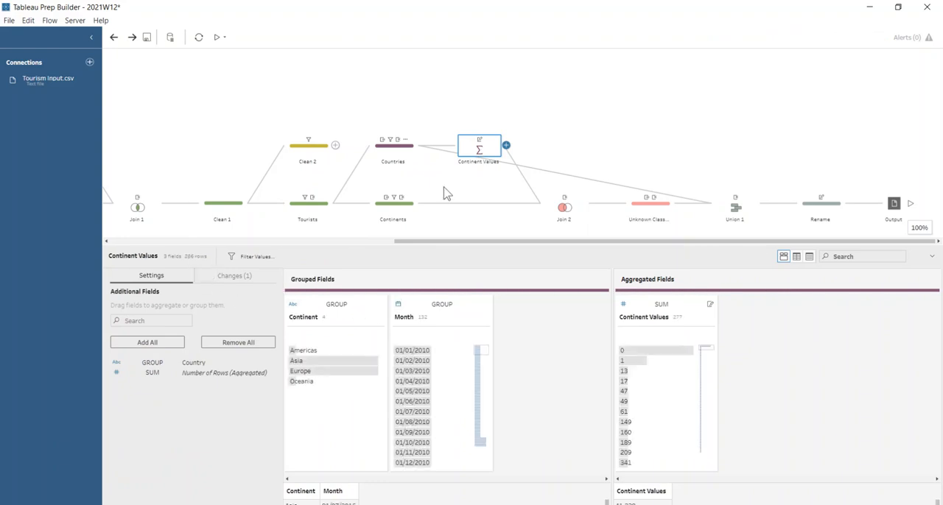
pyautogui.click(413, 150)
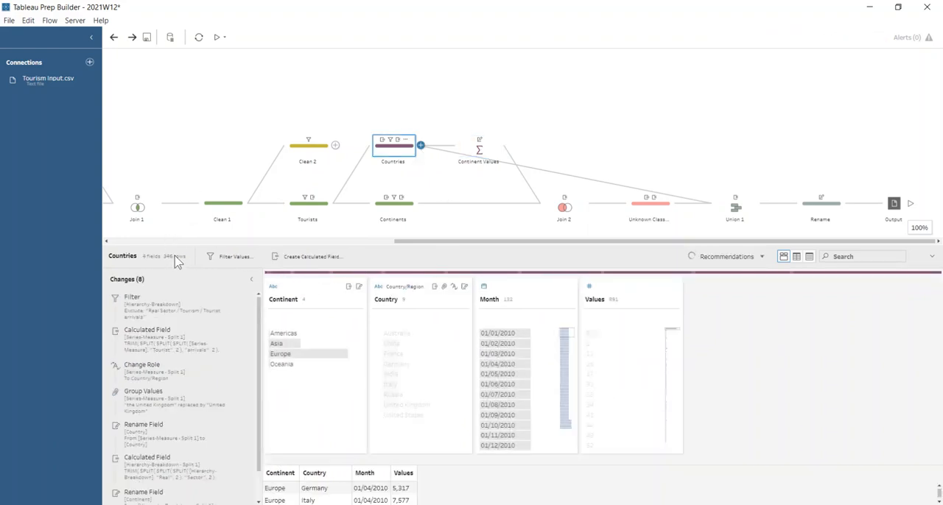
pyautogui.click(494, 147)
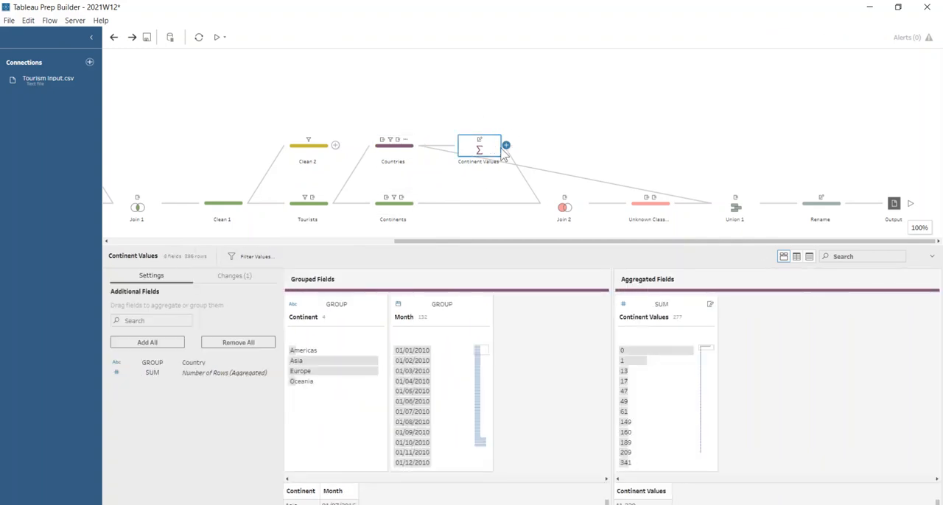
# - Open Join 2 and examine its join clauses, join type and result rows in an enlarged view
pyautogui.click(560, 210)
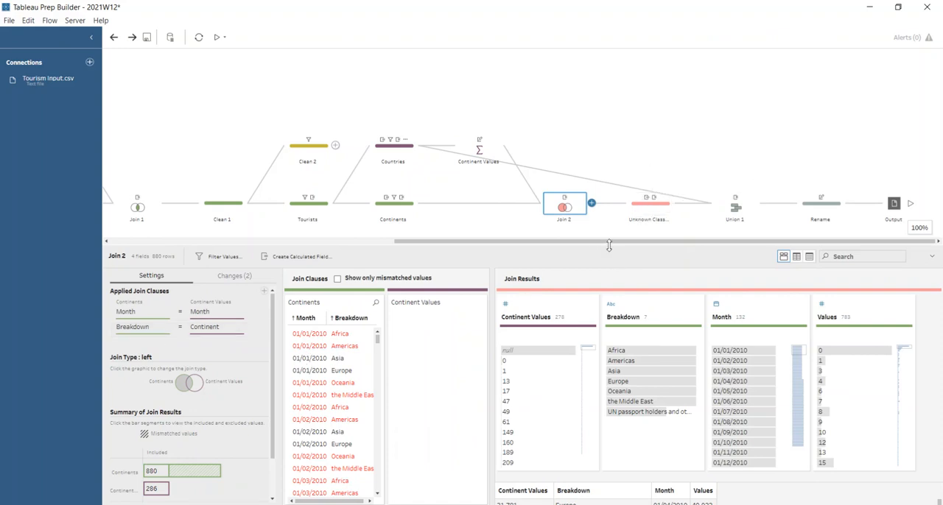
pyautogui.moveTo(608, 245); pyautogui.dragTo(609, 75)
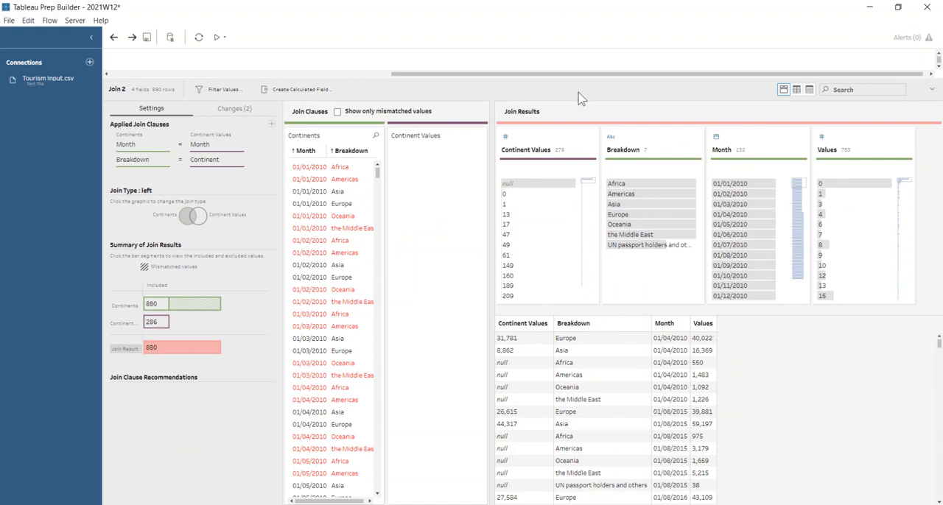
pyautogui.moveTo(579, 97); pyautogui.dragTo(580, 276)
# - Open the Unknown Classifier step, review the Missing Values calculation without changing it, and examine its result rows
pyautogui.click(638, 214)
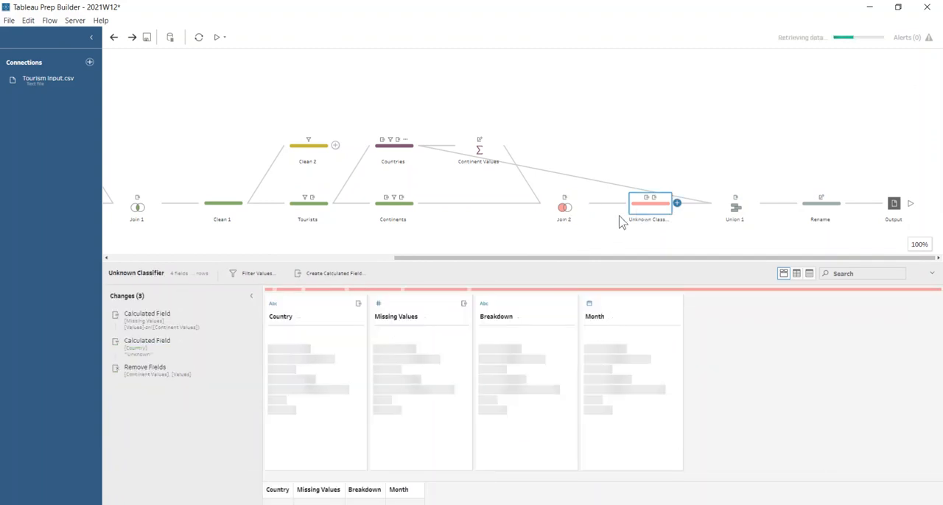
pyautogui.click(238, 324)
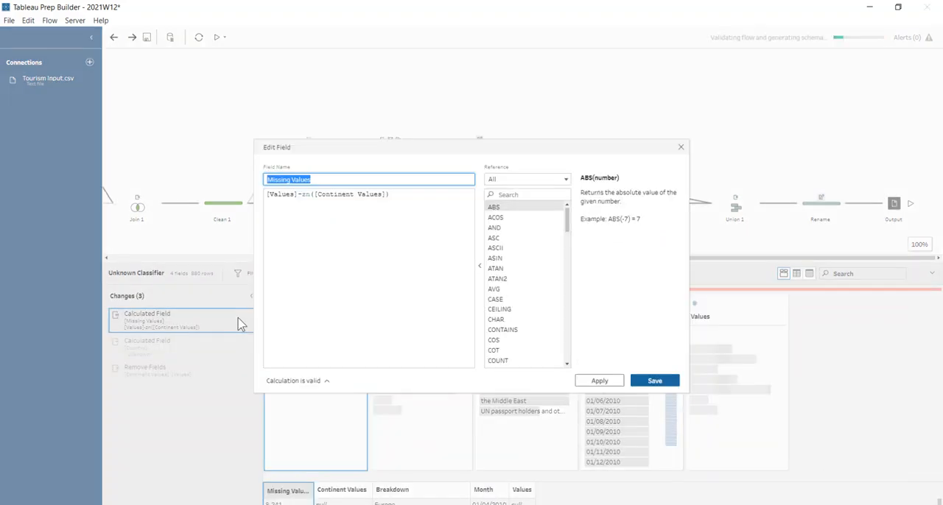
pyautogui.click(281, 195)
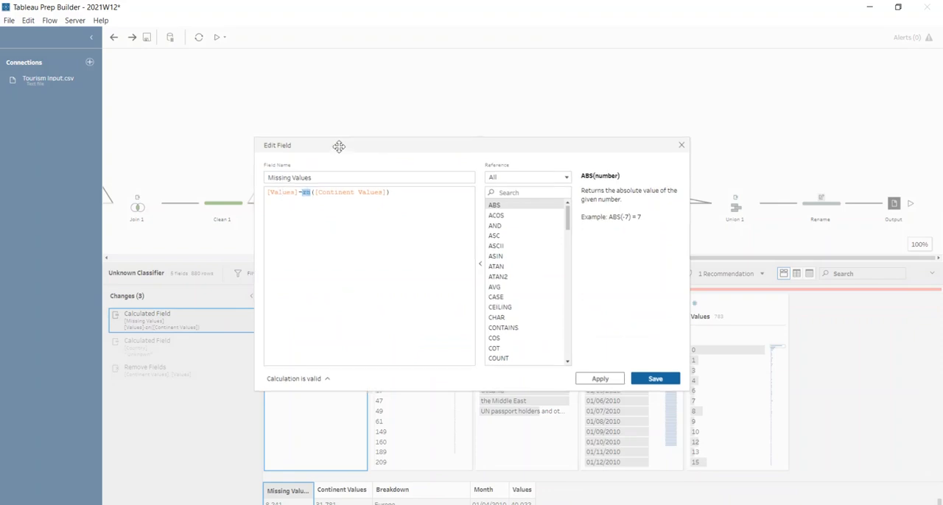
pyautogui.moveTo(331, 140); pyautogui.dragTo(361, 65)
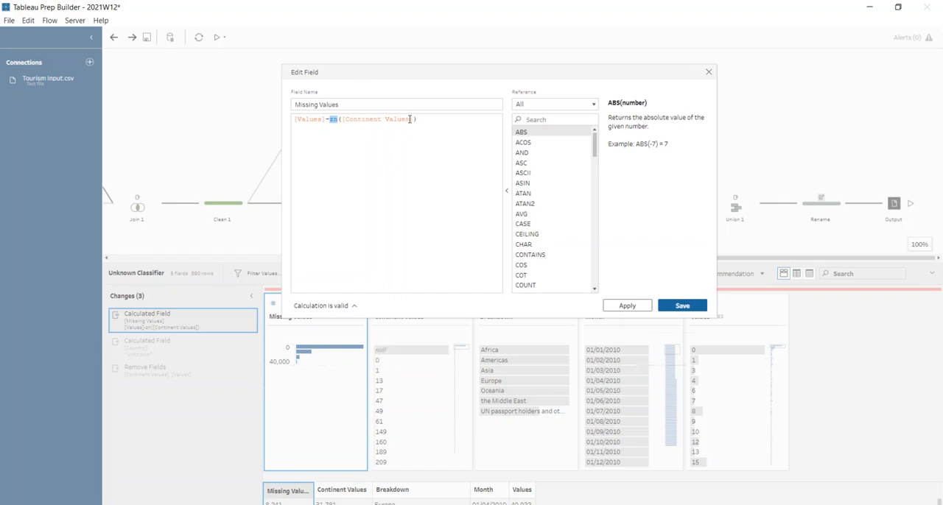
pyautogui.click(709, 72)
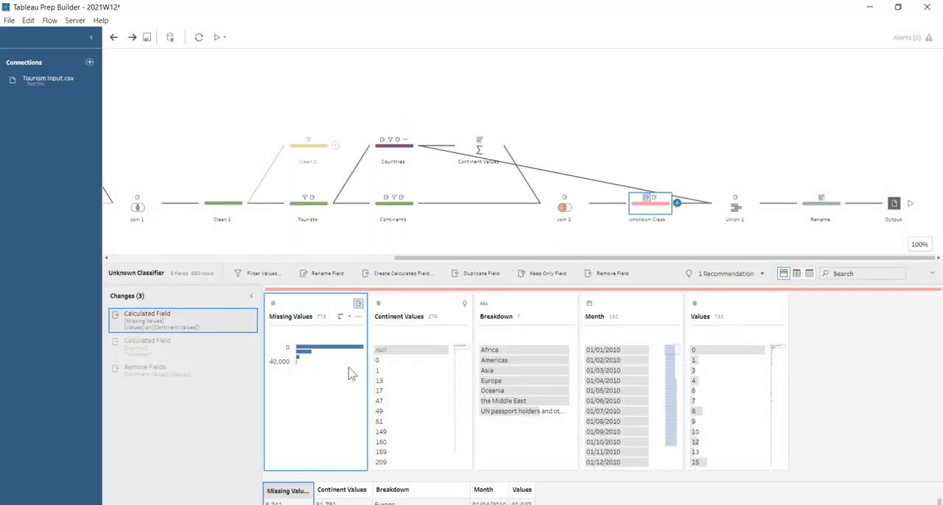
pyautogui.moveTo(368, 263); pyautogui.dragTo(368, 120)
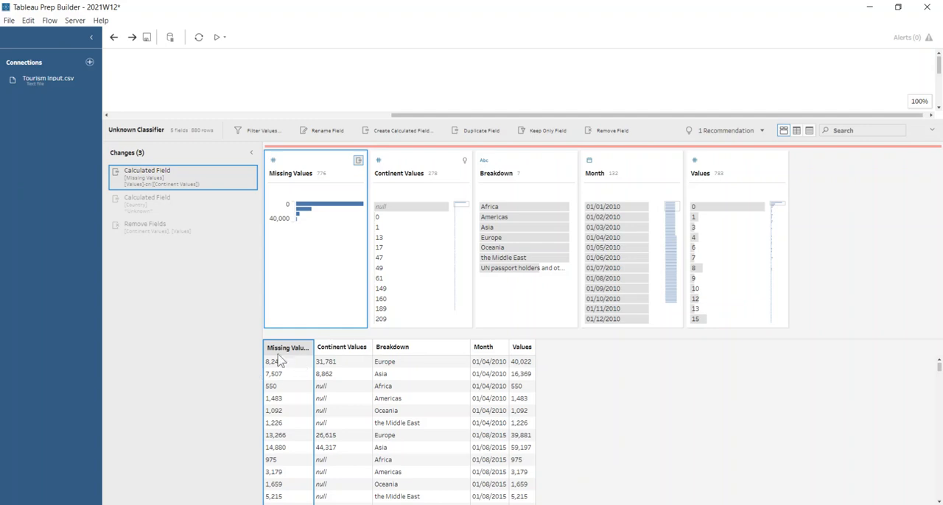
# - Review the Country calculated field in Unknown Classifier and close its formula without changes
pyautogui.click(206, 204)
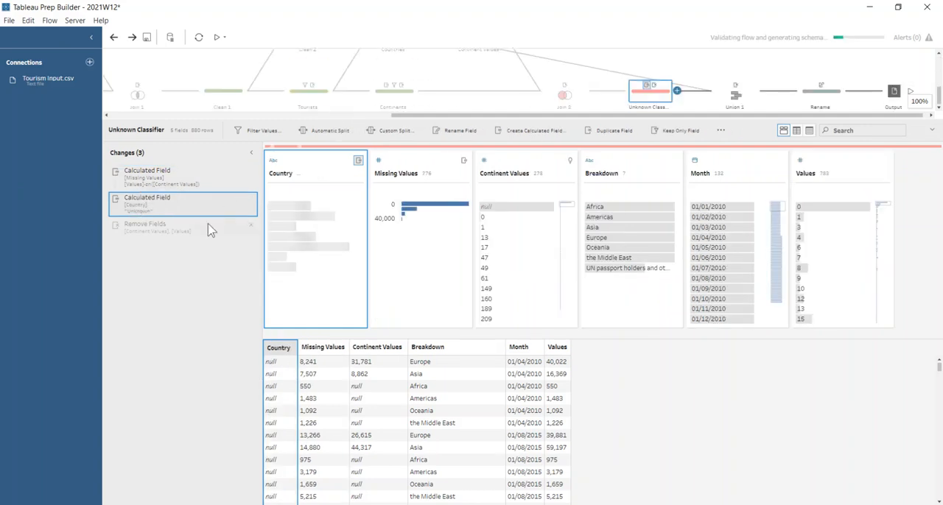
pyautogui.click(240, 200)
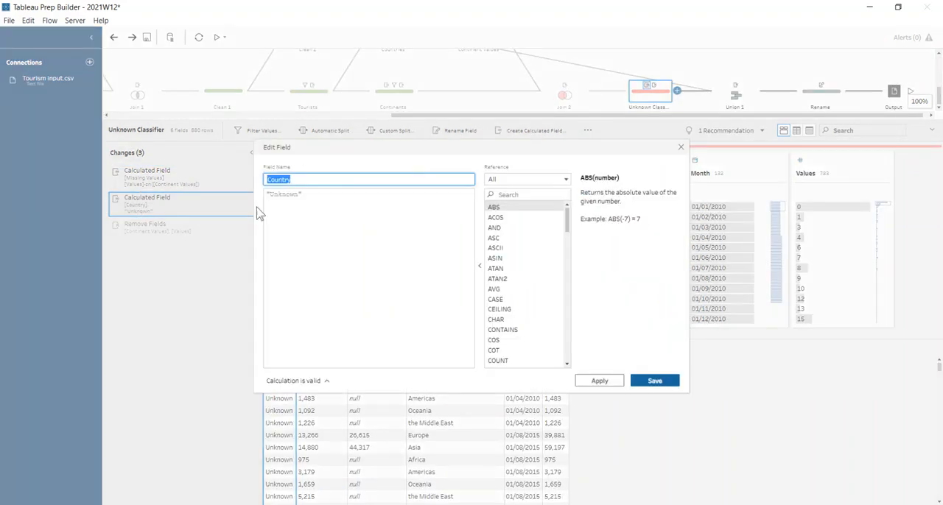
pyautogui.click(681, 147)
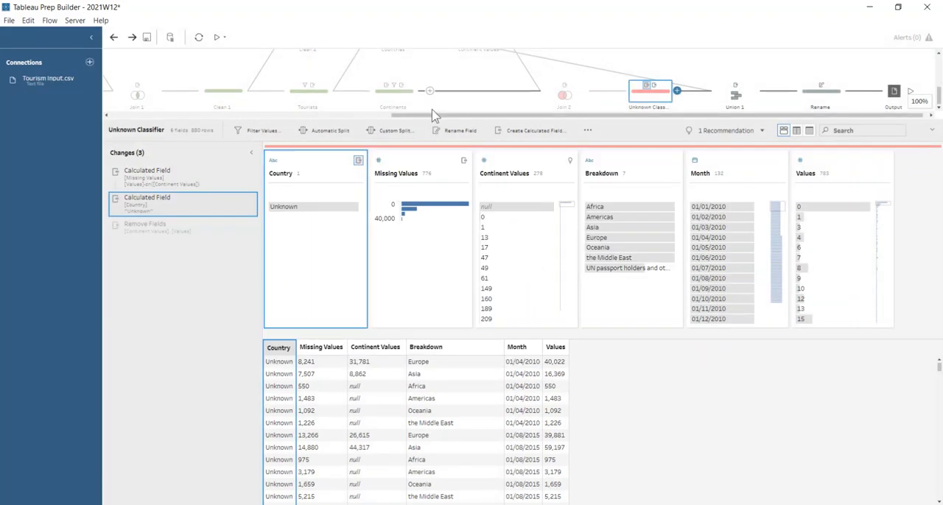
pyautogui.moveTo(433, 123); pyautogui.dragTo(434, 187)
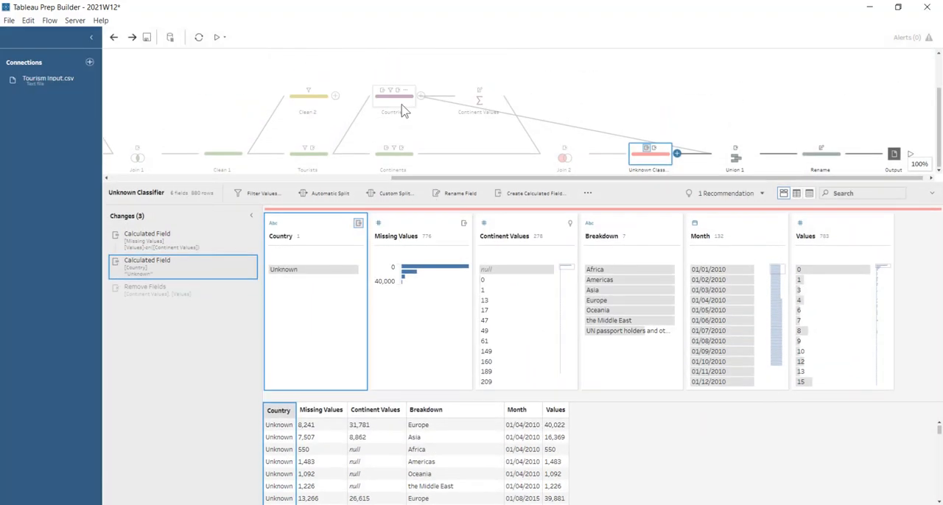
# - Open Union 1 and review how the Countries and Unknown Classifier inputs are combined
pyautogui.click(733, 158)
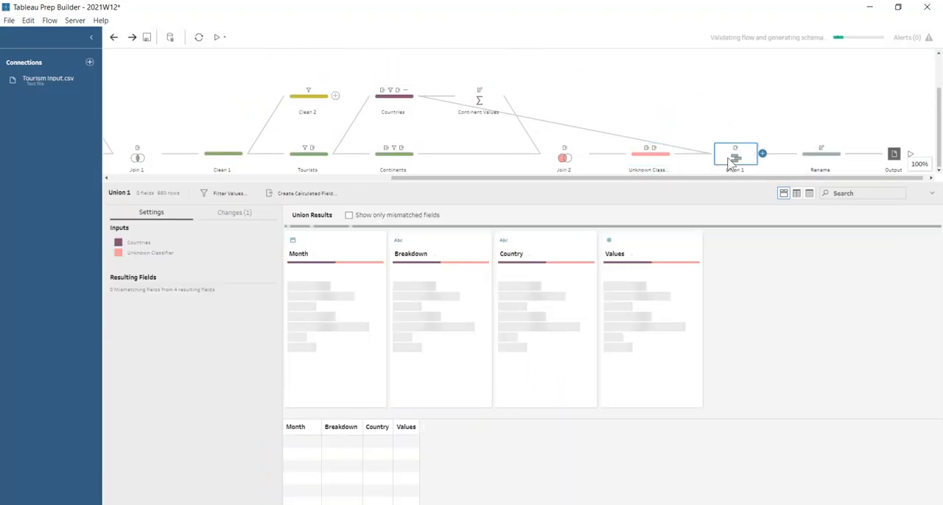
pyautogui.moveTo(702, 184); pyautogui.dragTo(702, 285)
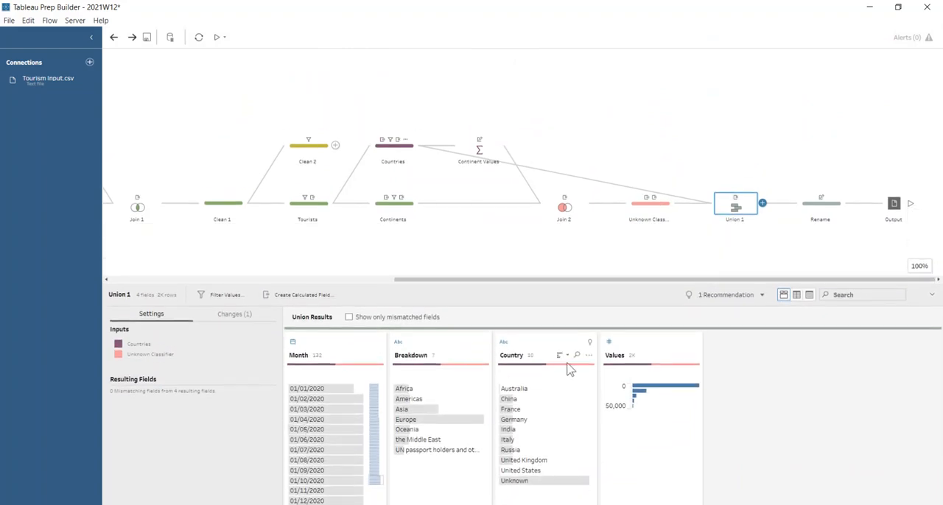
pyautogui.moveTo(533, 285); pyautogui.dragTo(540, 340)
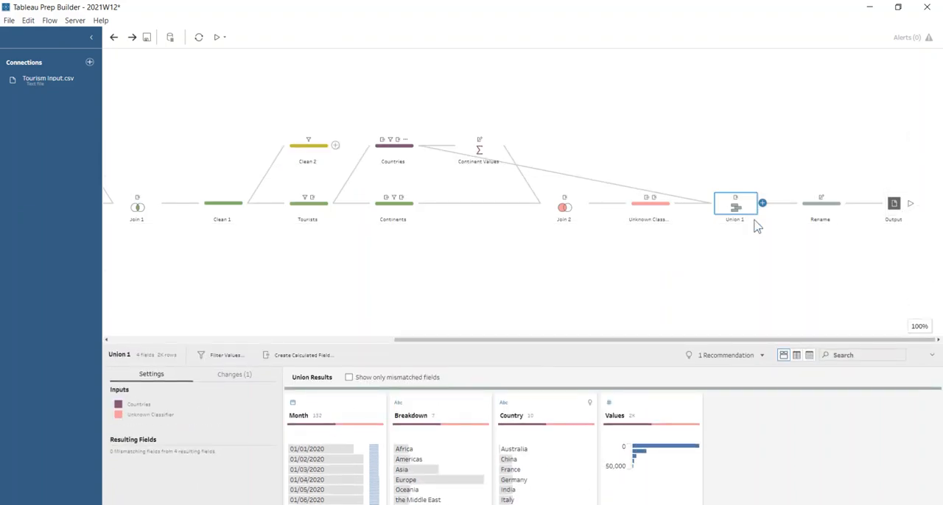
# - Add an Aggregate step after Rename that groups by Month and sums Number of Tourists
pyautogui.click(847, 203)
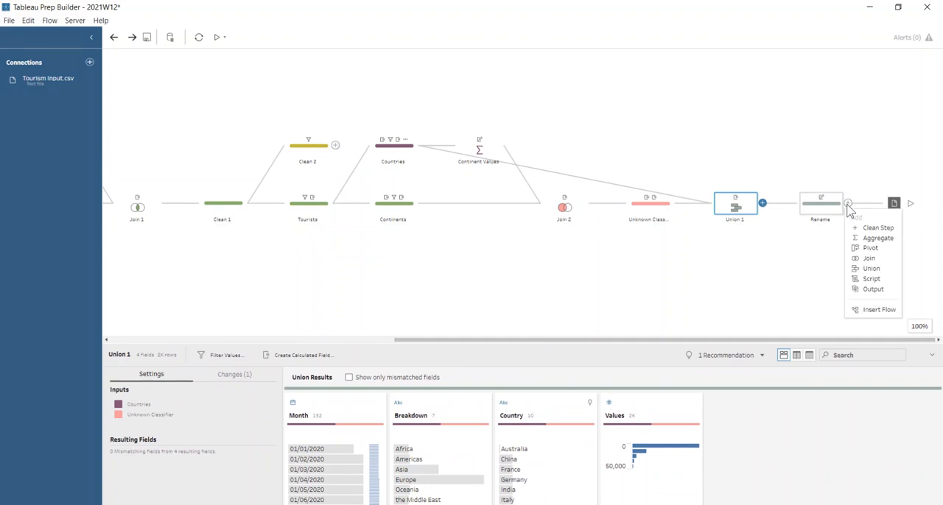
pyautogui.click(871, 239)
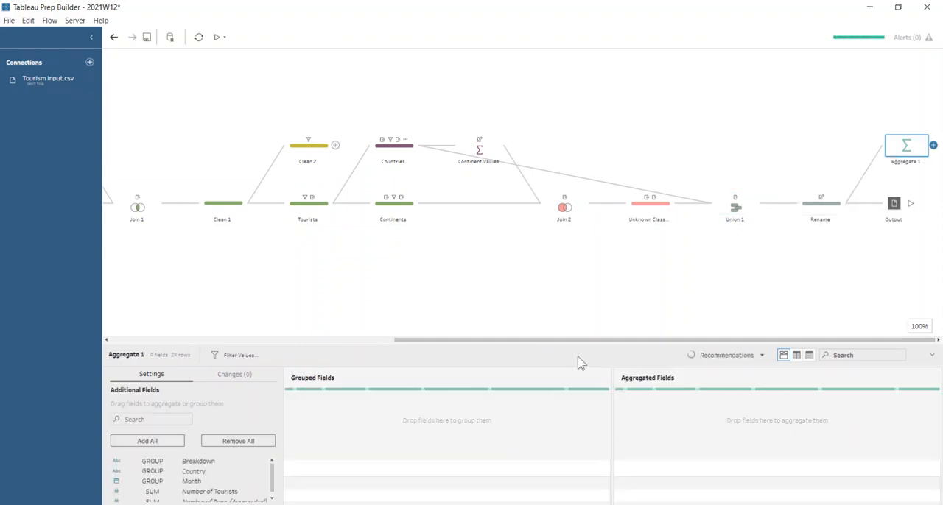
pyautogui.moveTo(577, 337); pyautogui.dragTo(554, 168)
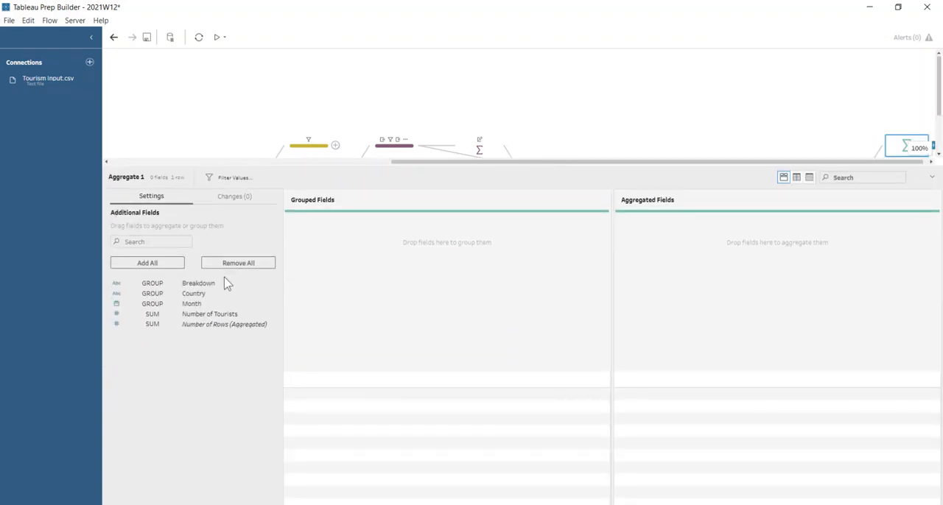
pyautogui.doubleClick(198, 304)
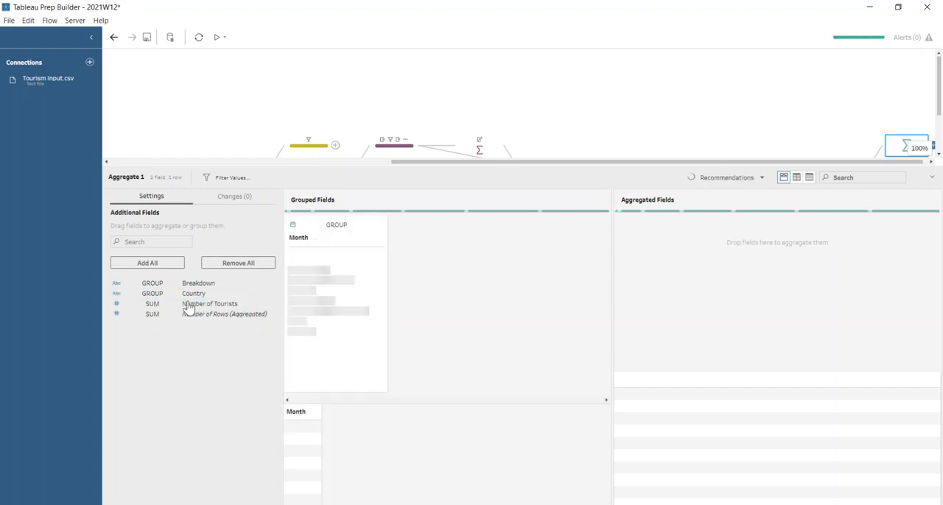
pyautogui.doubleClick(199, 304)
# - Join Clean 2 to Aggregate 1 on Month = Month and Number of Tourists = Values, and check the join summary
pyautogui.moveTo(530, 168); pyautogui.dragTo(529, 274)
pyautogui.moveTo(314, 151); pyautogui.dragTo(770, 159)
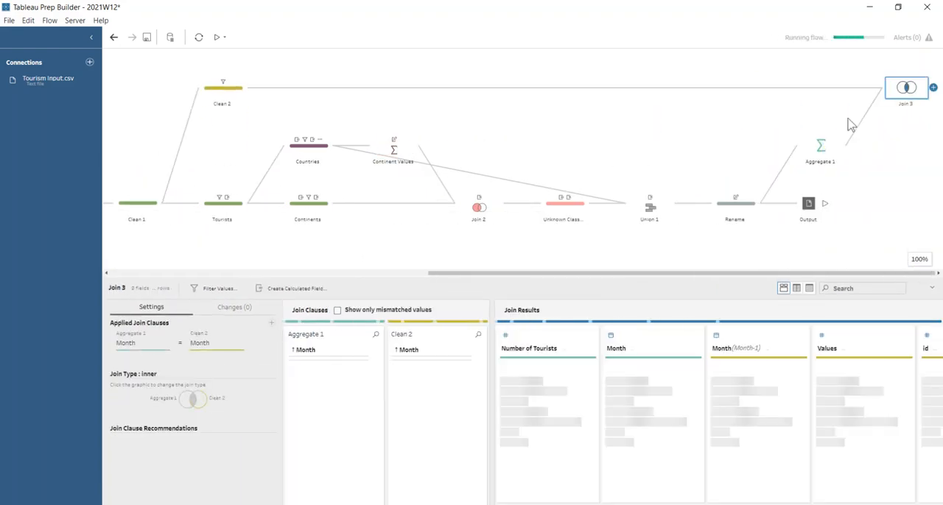
pyautogui.click(264, 324)
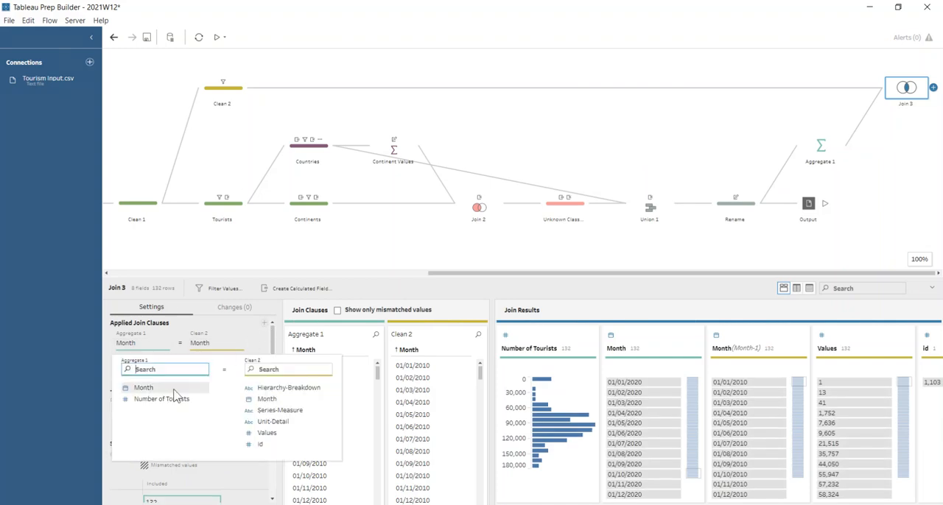
pyautogui.click(164, 402)
pyautogui.click(264, 435)
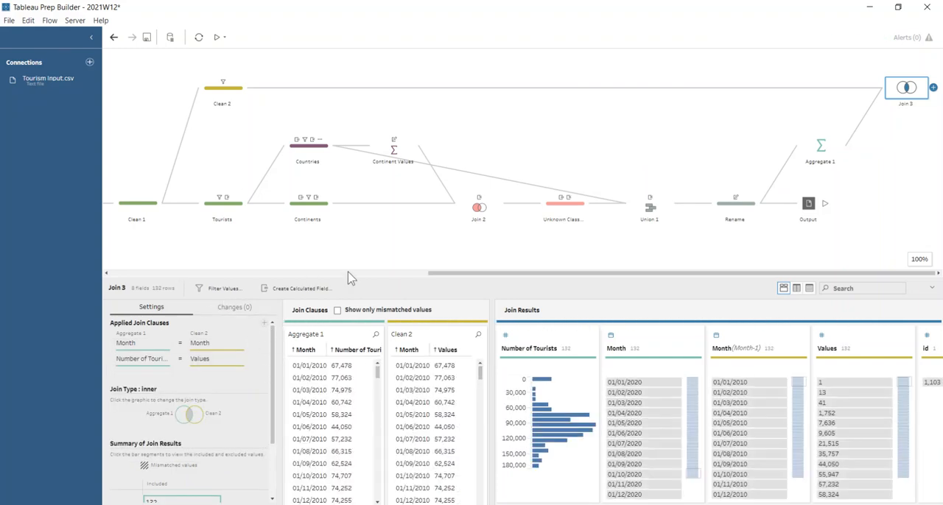
pyautogui.moveTo(354, 277); pyautogui.dragTo(353, 136)
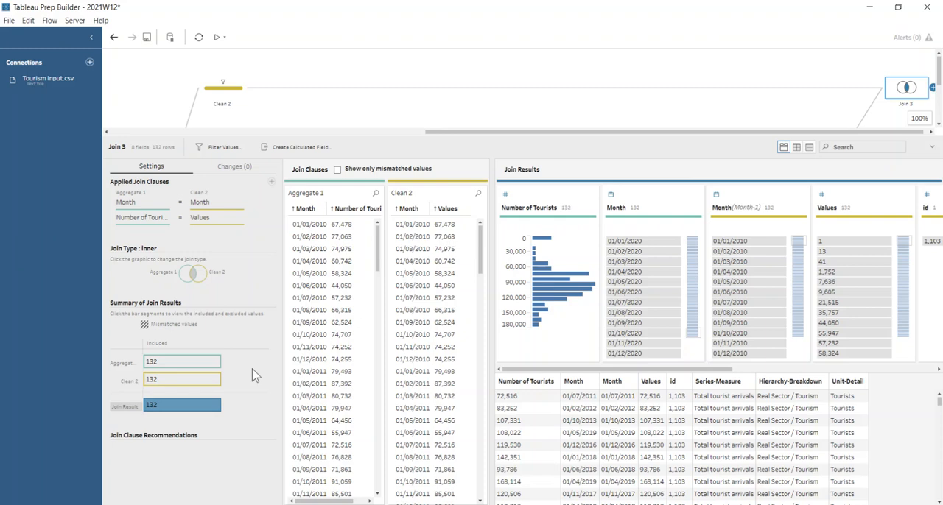
pyautogui.moveTo(612, 135); pyautogui.dragTo(610, 272)
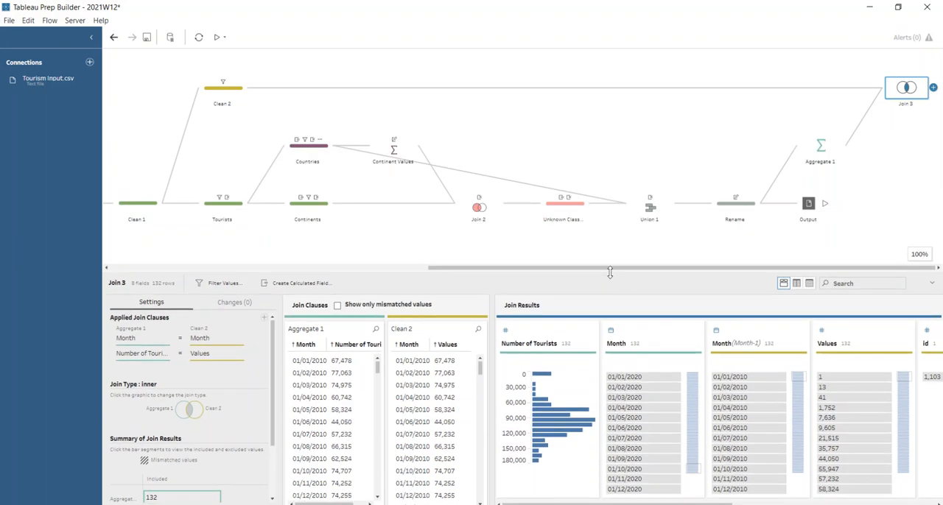